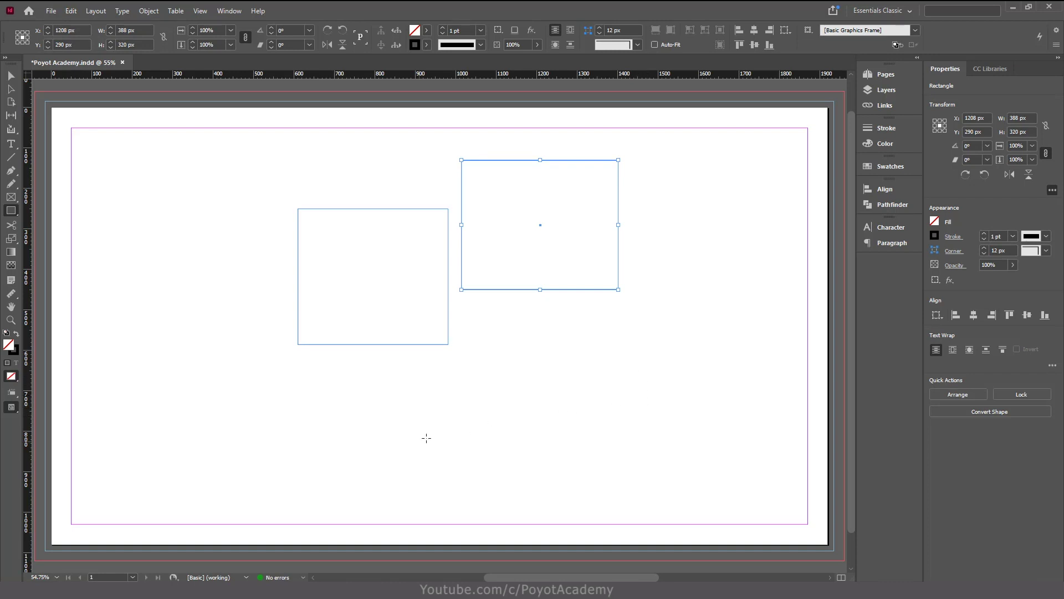
- Draw two rectangles in the lower part of the page, about 236 × 216 px and 174 × 184 px
{"action": "mouse_move", "coordinate": [522, 483]}
{"action": "left_mouse_down"}
{"action": "mouse_move", "coordinate": [646, 427]}
{"action": "mouse_move", "coordinate": [618, 395]}
{"action": "left_mouse_up"}
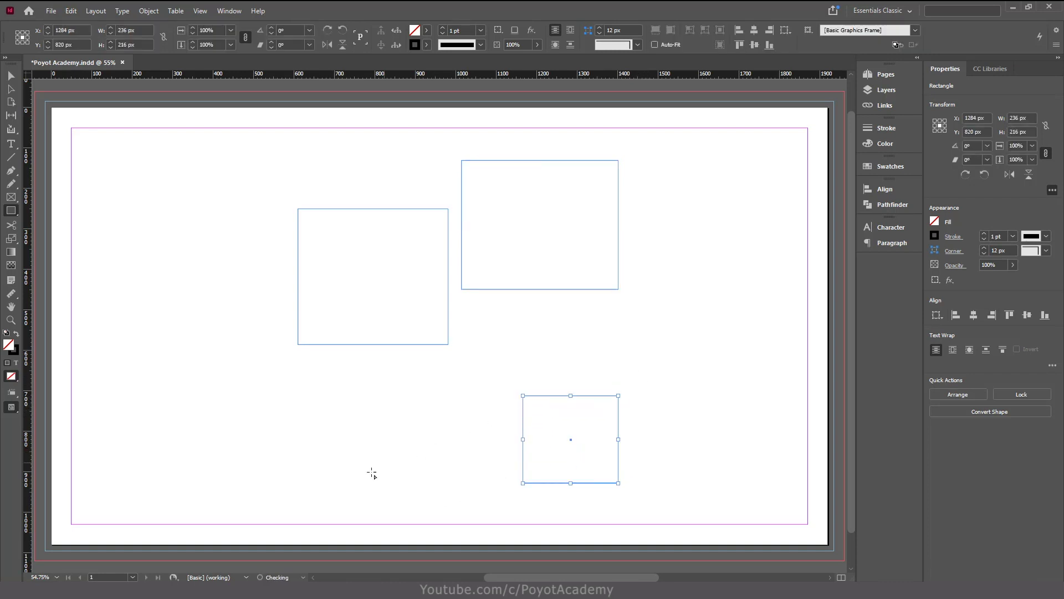
{"action": "mouse_move", "coordinate": [324, 488]}
{"action": "left_mouse_down"}
{"action": "mouse_move", "coordinate": [384, 444]}
{"action": "mouse_move", "coordinate": [395, 413]}
{"action": "left_mouse_up"}
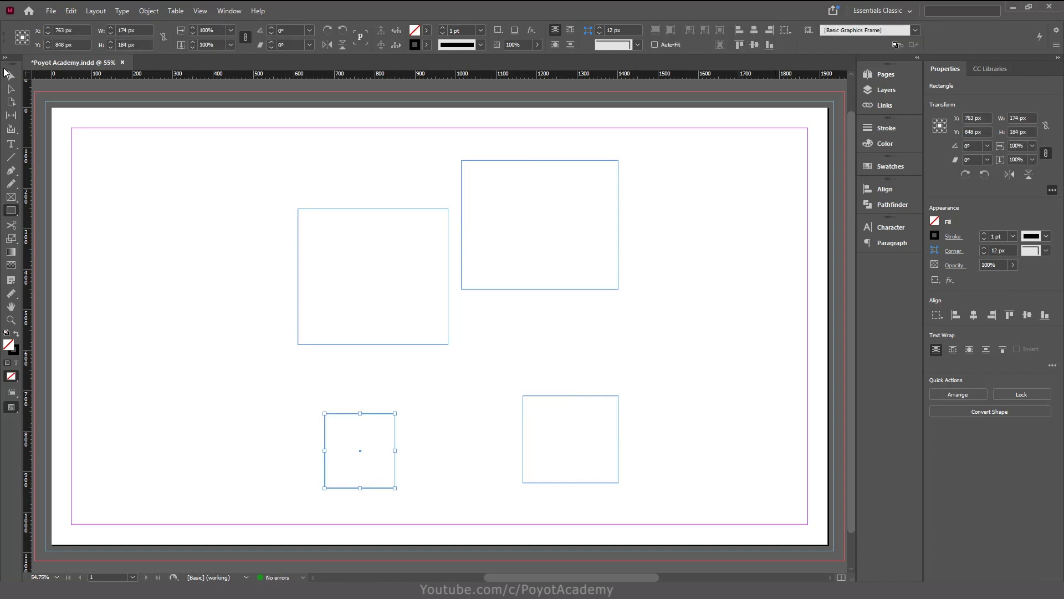
{"action": "left_click", "coordinate": [17, 76]}
{"action": "left_click", "coordinate": [611, 253]}
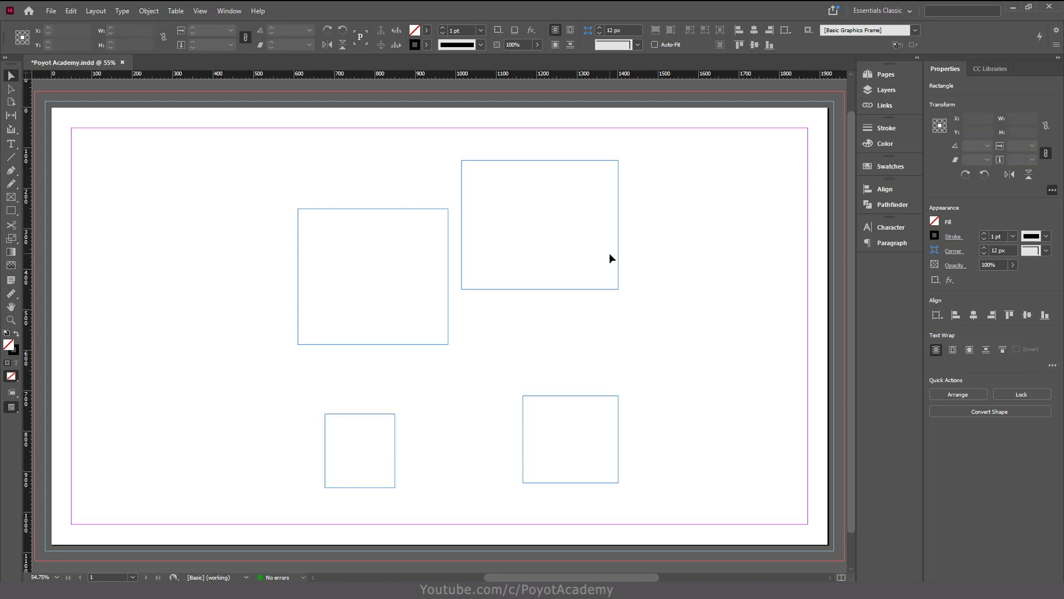
- Group the two large rectangles in the upper part of the page
{"action": "left_click", "coordinate": [618, 285]}
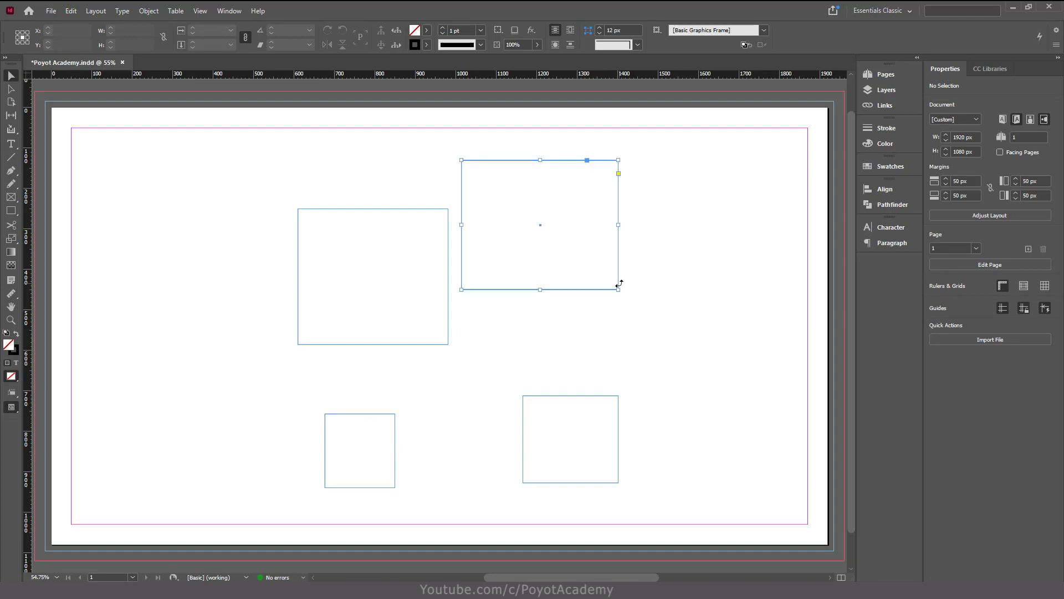
{"action": "left_click", "coordinate": [449, 309], "text": "shift"}
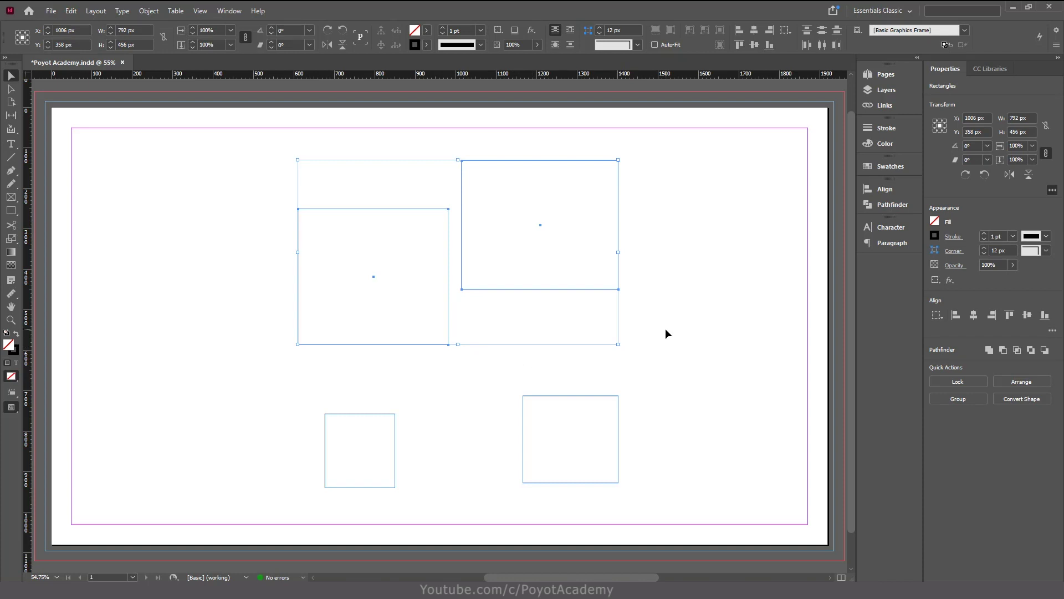
{"action": "left_click_drag", "start_coordinate": [709, 326], "coordinate": [395, 231]}
{"action": "left_click", "coordinate": [143, 15]}
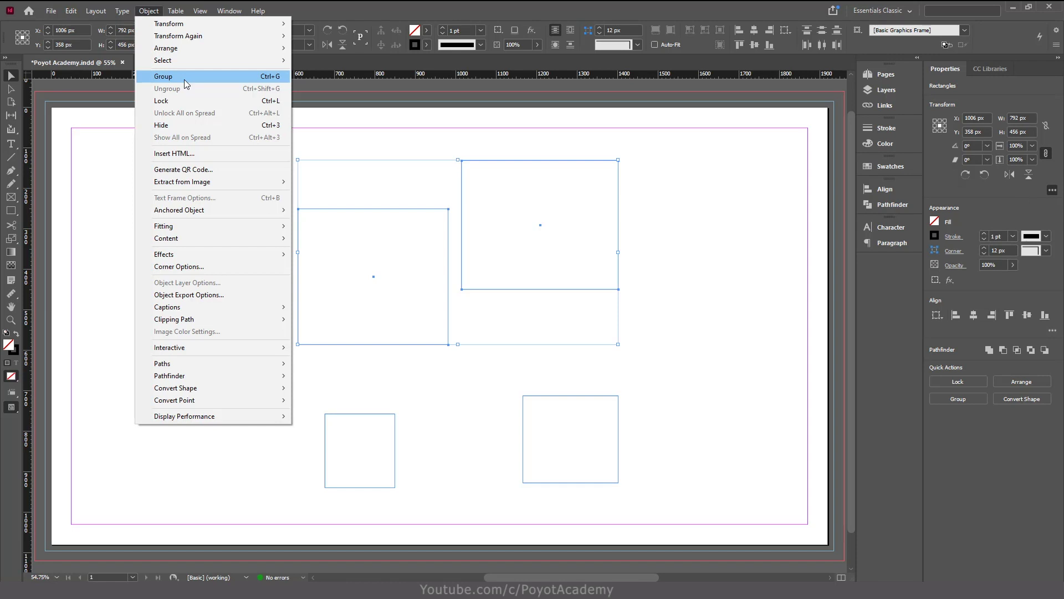
{"action": "left_click", "coordinate": [184, 79]}
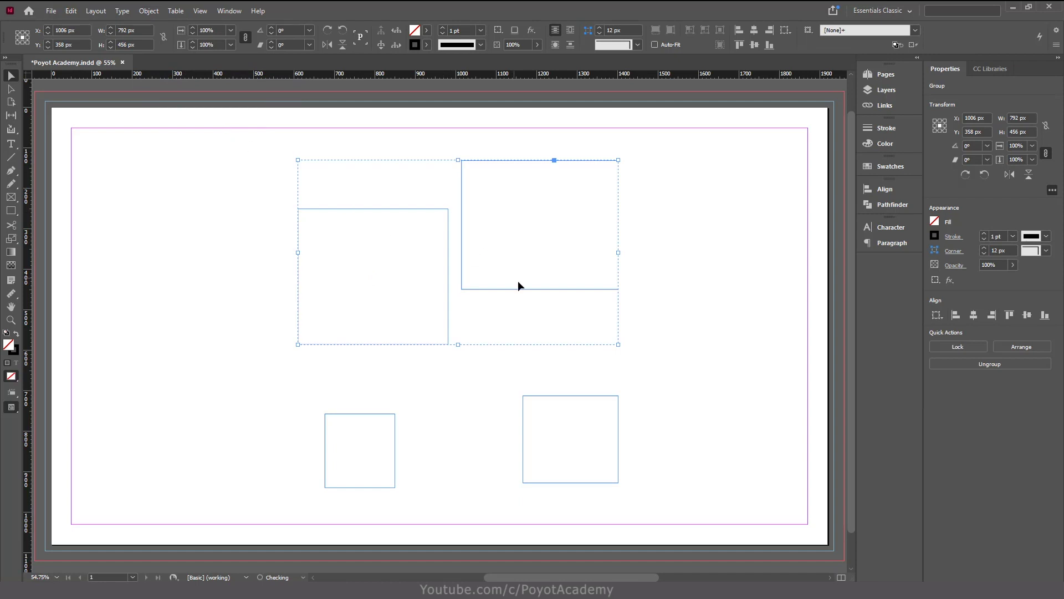
{"action": "left_click", "coordinate": [630, 290]}
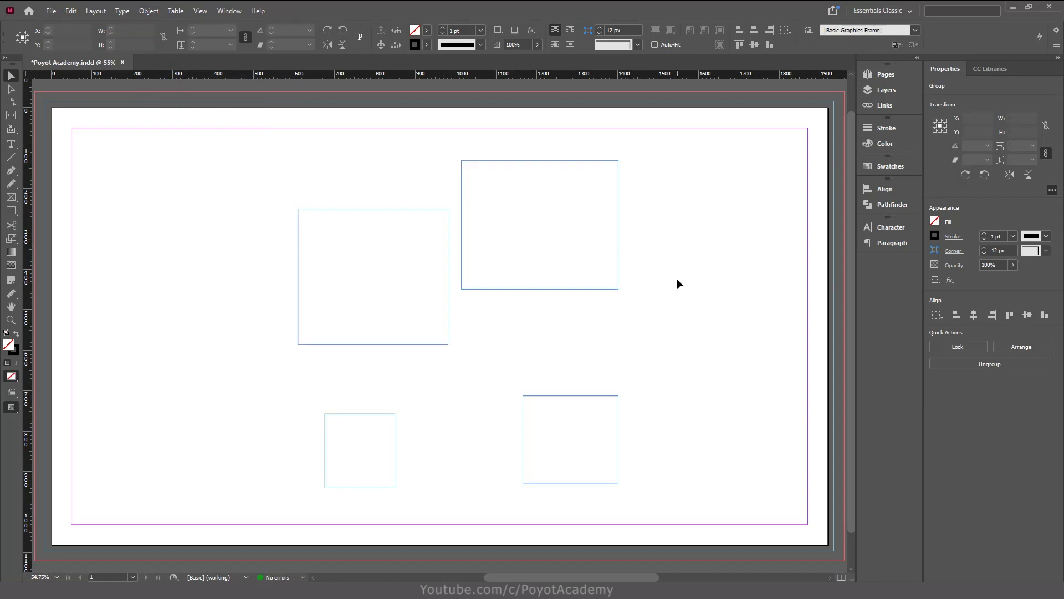
- Try an RGB Cyan fill on the group of two rectangles, and settle on RGB Red
{"action": "left_click", "coordinate": [616, 288]}
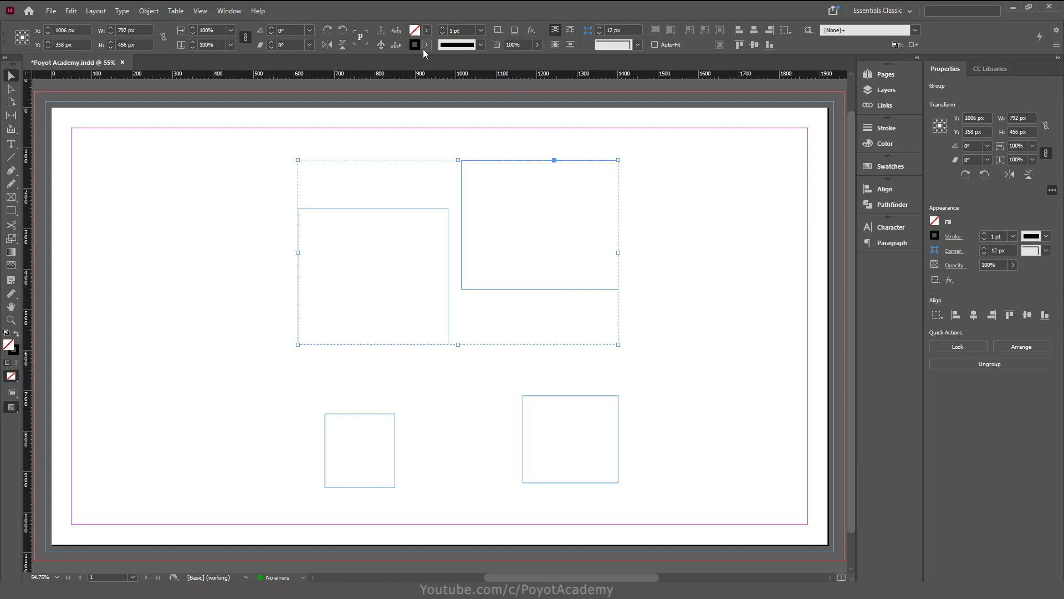
{"action": "left_click", "coordinate": [427, 30]}
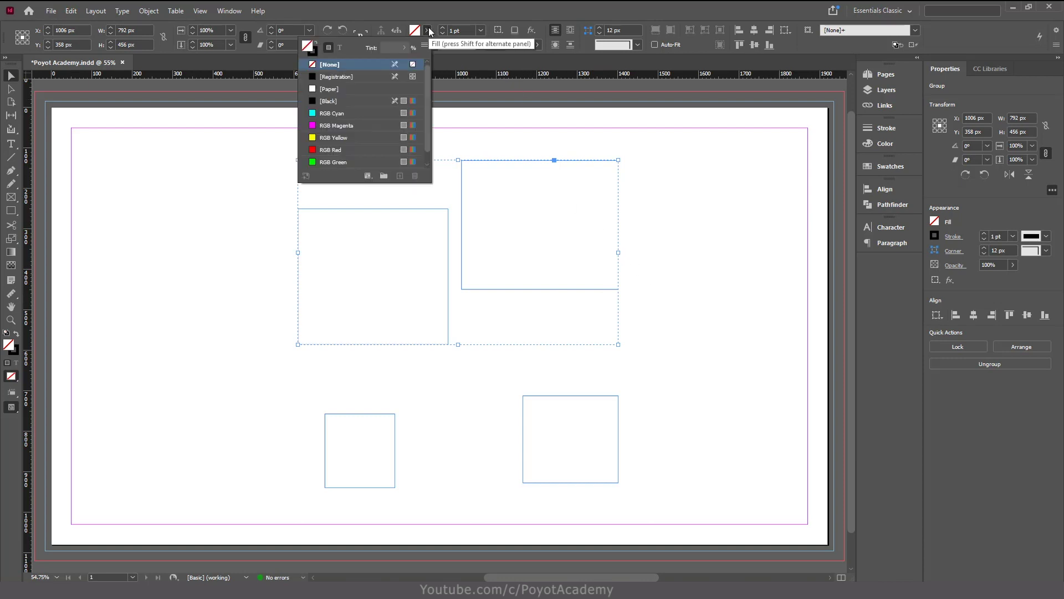
{"action": "left_click", "coordinate": [346, 114]}
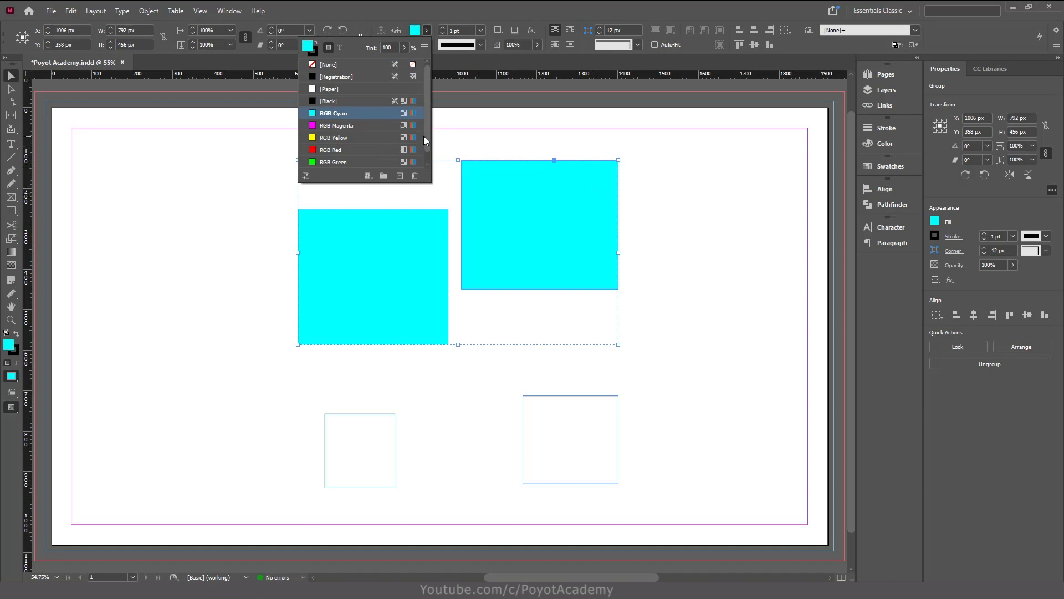
{"action": "left_click_drag", "start_coordinate": [424, 136], "coordinate": [427, 148]}
{"action": "left_click", "coordinate": [330, 137]}
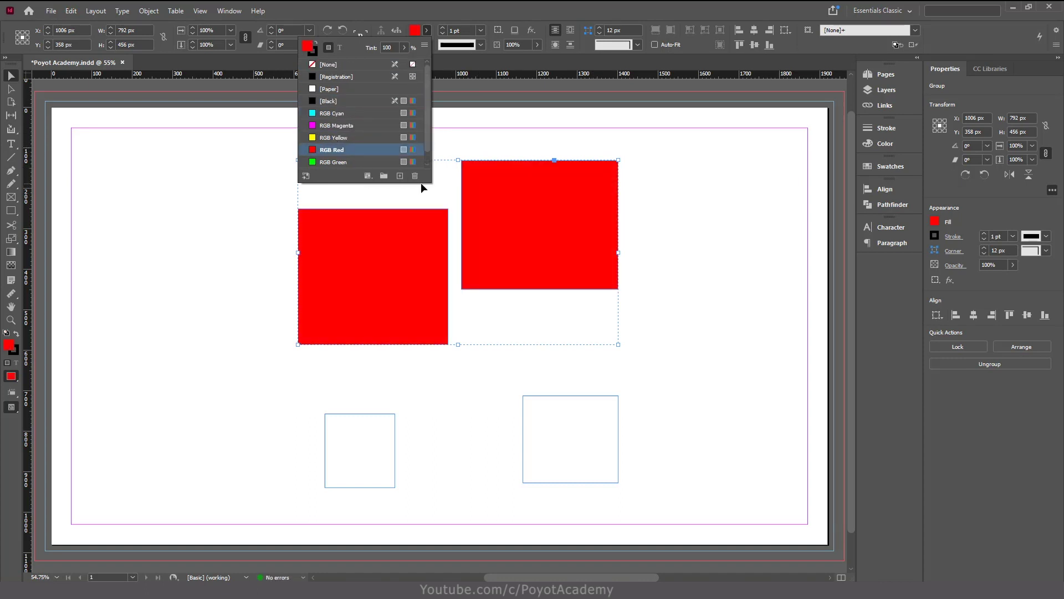
{"action": "left_click", "coordinate": [703, 254]}
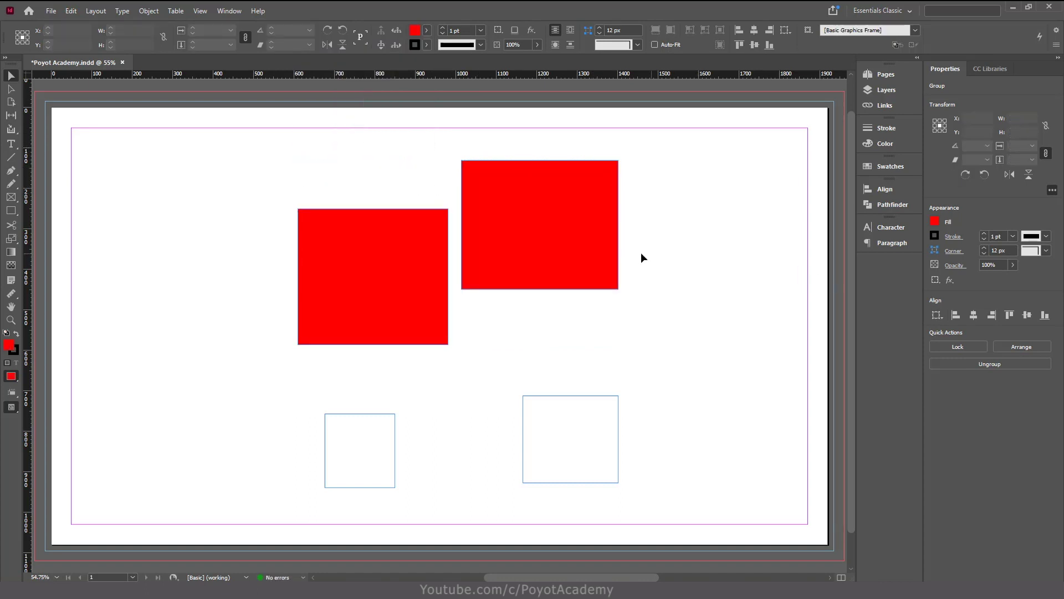
- Increase the red group's stroke weight to 8 pt
{"action": "left_click", "coordinate": [610, 254]}
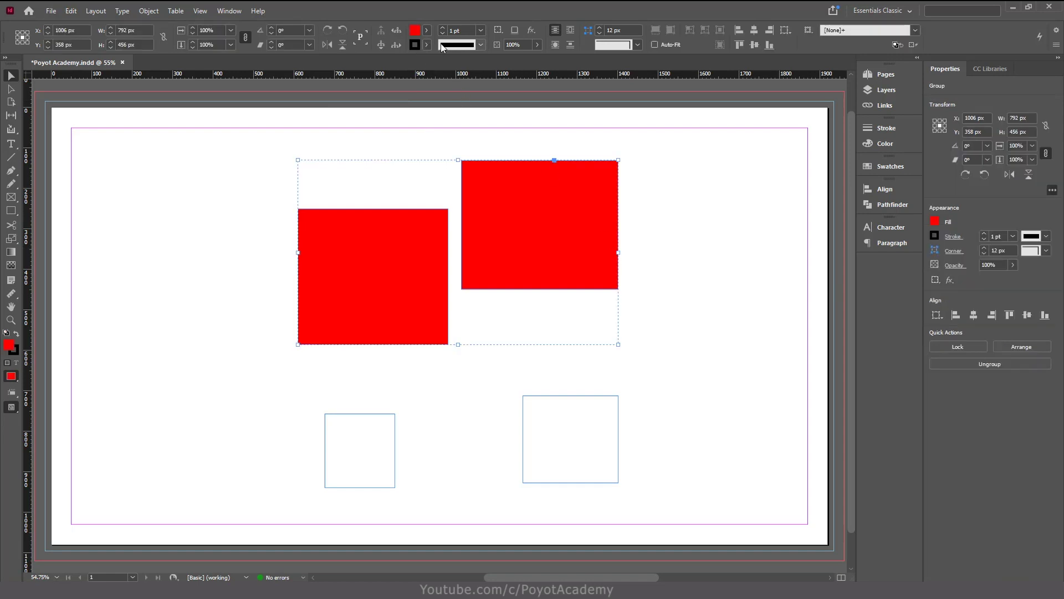
{"action": "left_click", "coordinate": [442, 28]}
{"action": "left_click", "coordinate": [442, 28]}
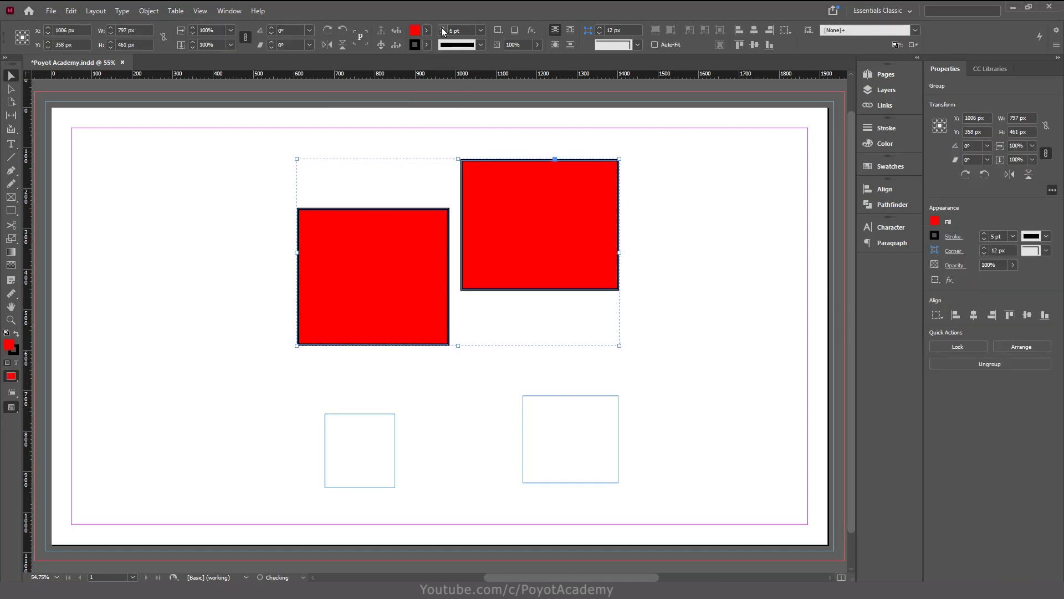
{"action": "left_click", "coordinate": [724, 298]}
- Resize the red group as one object, narrowing it first and enlarging it to about 821 × 597 px
{"action": "left_click", "coordinate": [617, 284]}
{"action": "left_click_drag", "start_coordinate": [620, 253], "coordinate": [554, 269]}
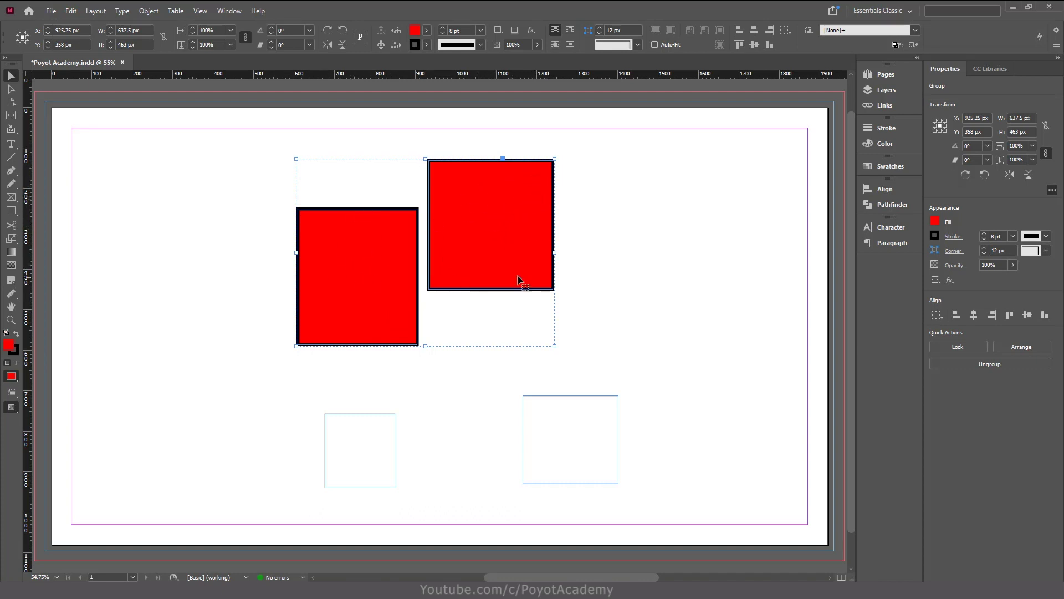
{"action": "left_click_drag", "start_coordinate": [553, 253], "coordinate": [633, 285]}
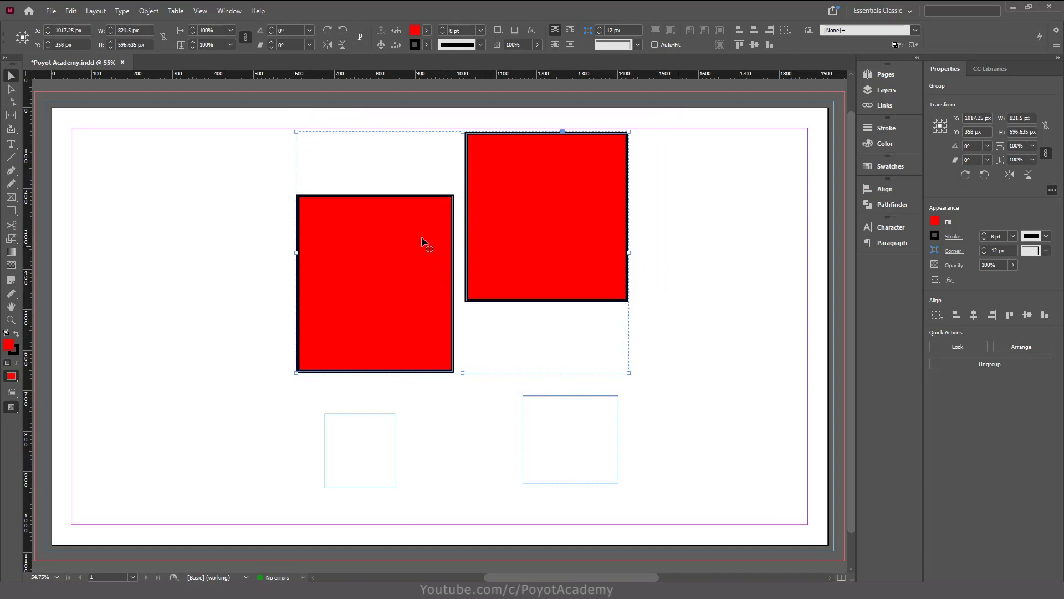
{"action": "left_click", "coordinate": [707, 284]}
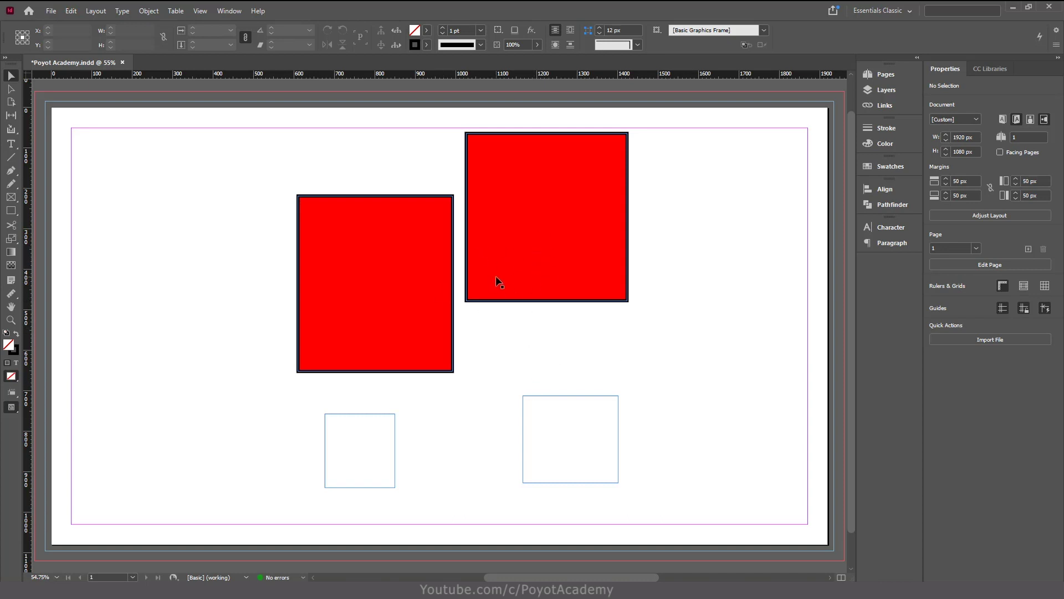
- Group the red group together with the unfilled rectangle below its right-hand red rectangle
{"action": "left_click", "coordinate": [572, 281]}
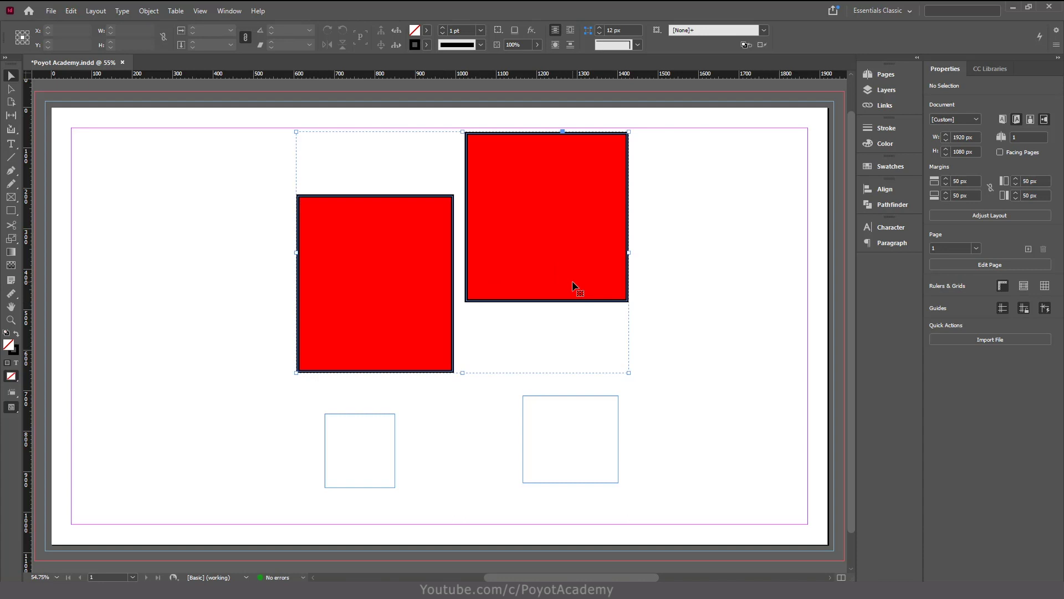
{"action": "left_click", "coordinate": [619, 404], "text": "shift"}
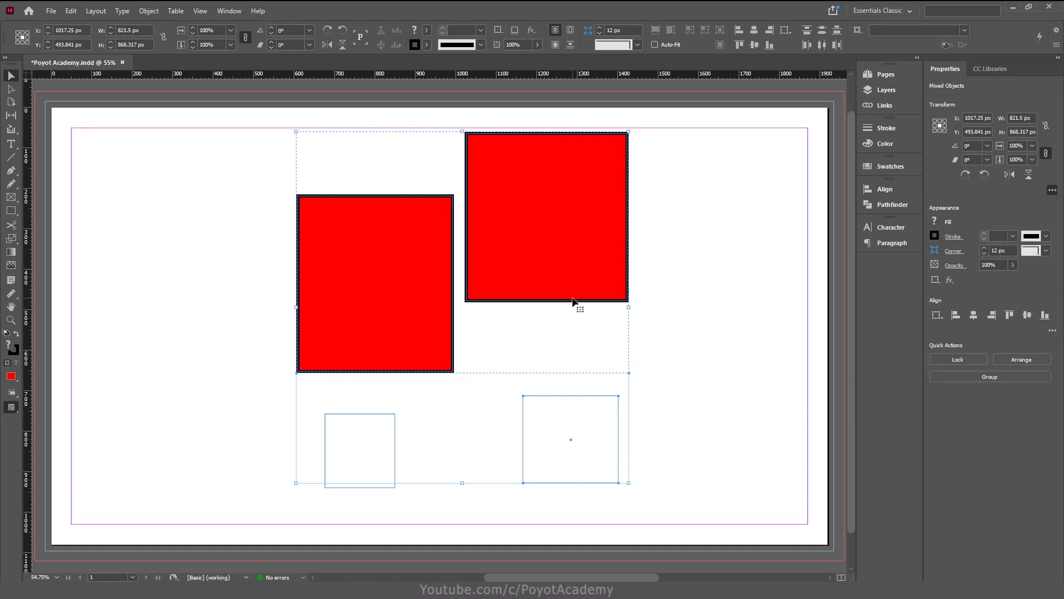
{"action": "key", "text": "ctrl+g"}
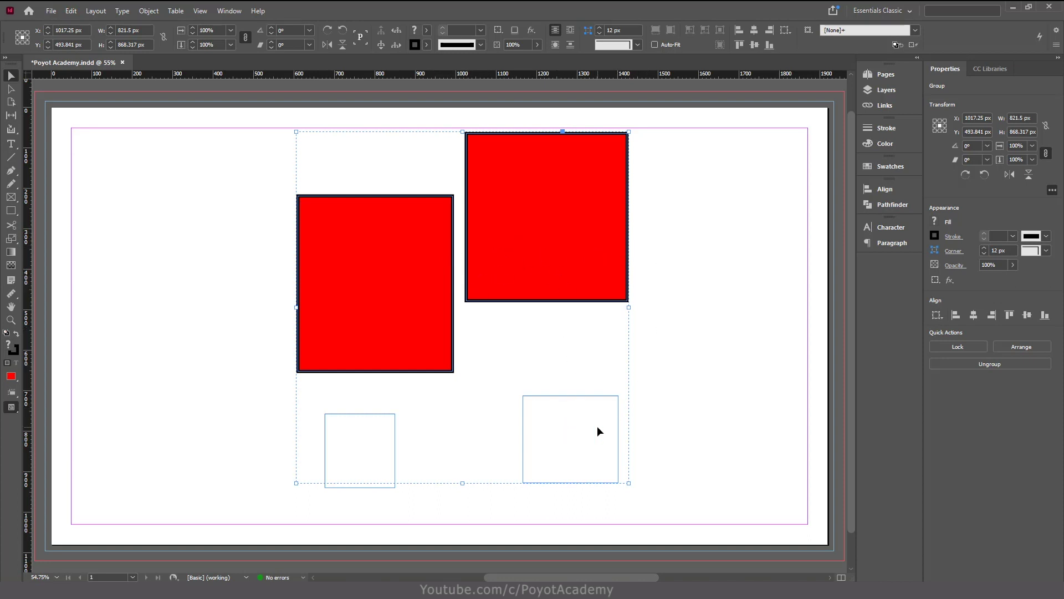
{"action": "left_click", "coordinate": [649, 407]}
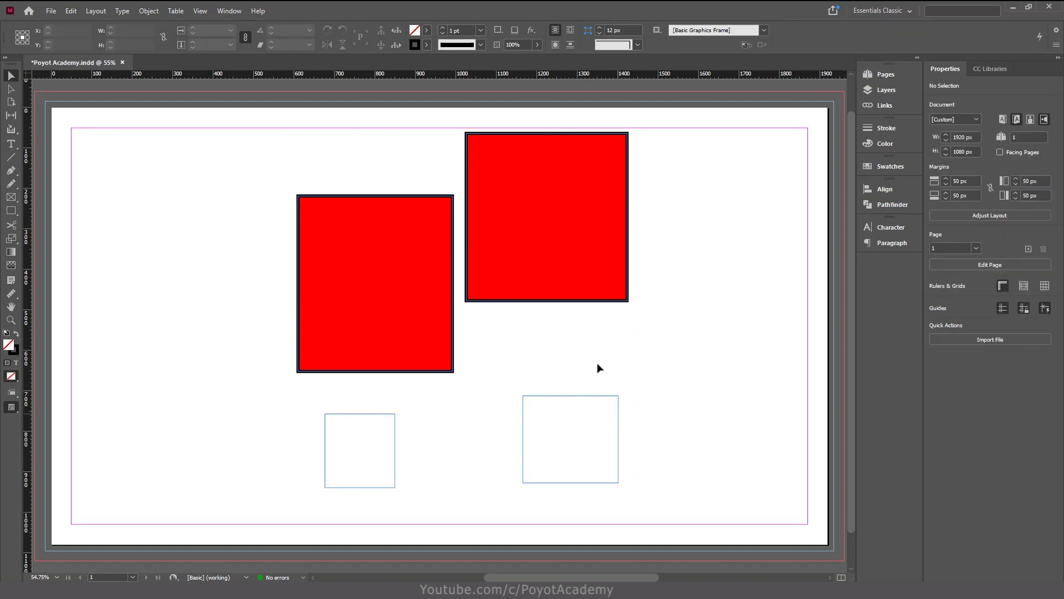
- Select only the small unfilled rectangle inside the new group with Direct Selection and fill it with RGB Red
{"action": "left_click", "coordinate": [620, 425]}
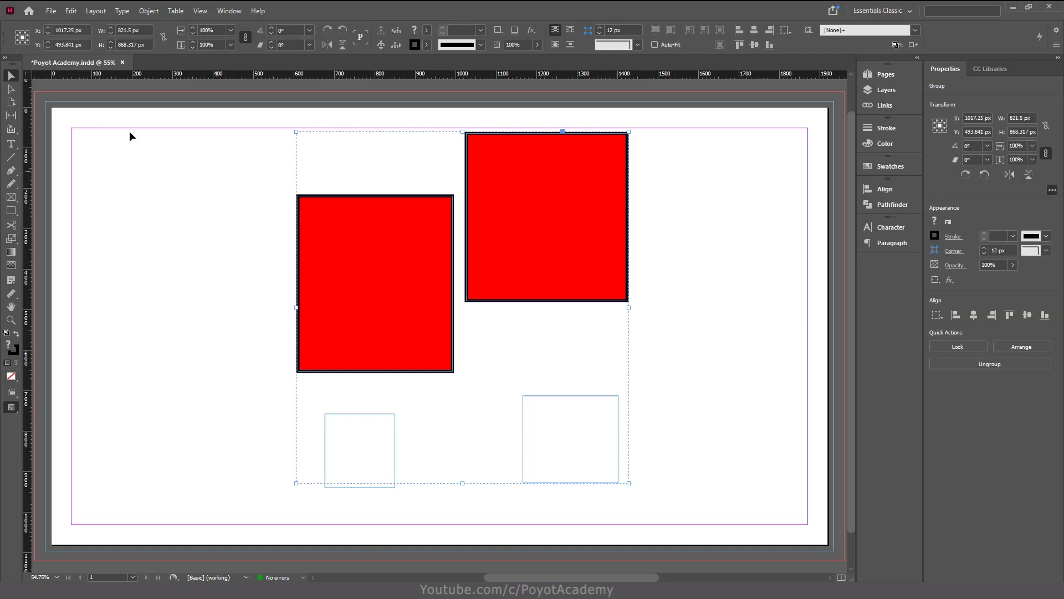
{"action": "left_click", "coordinate": [11, 89]}
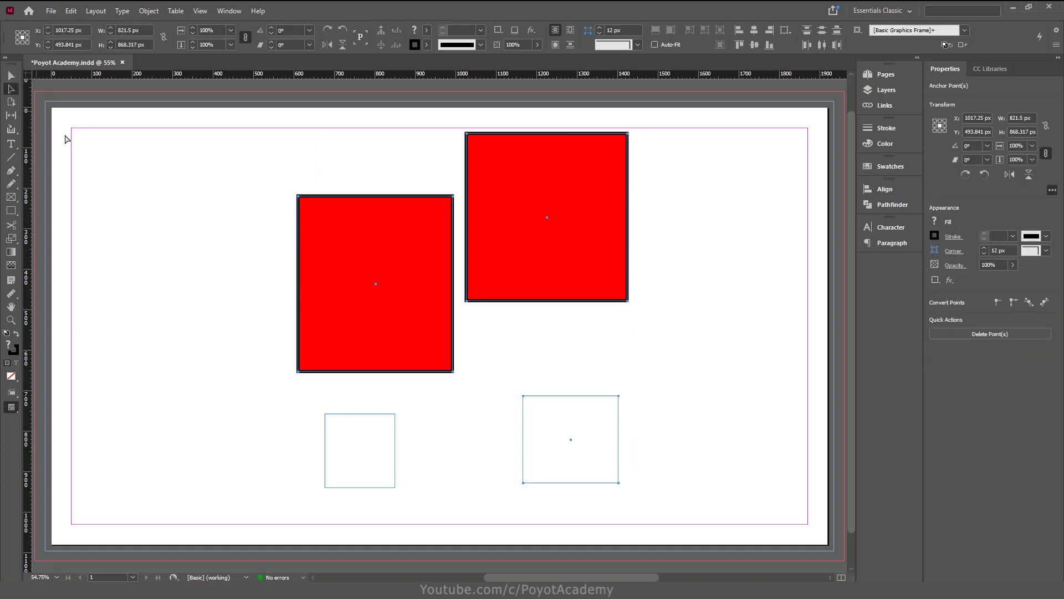
{"action": "left_click", "coordinate": [523, 423]}
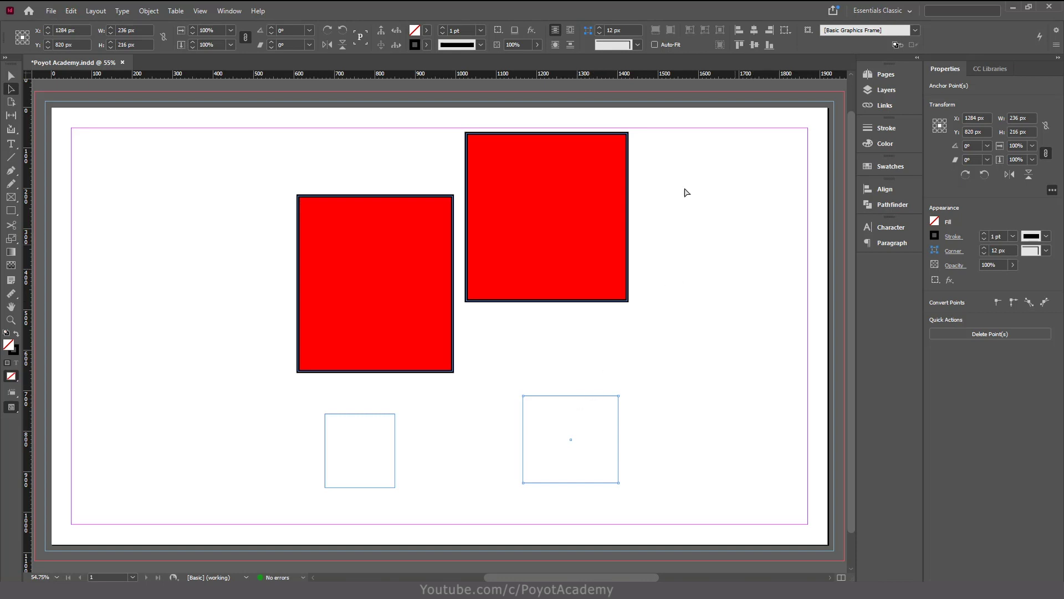
{"action": "left_click", "coordinate": [431, 32]}
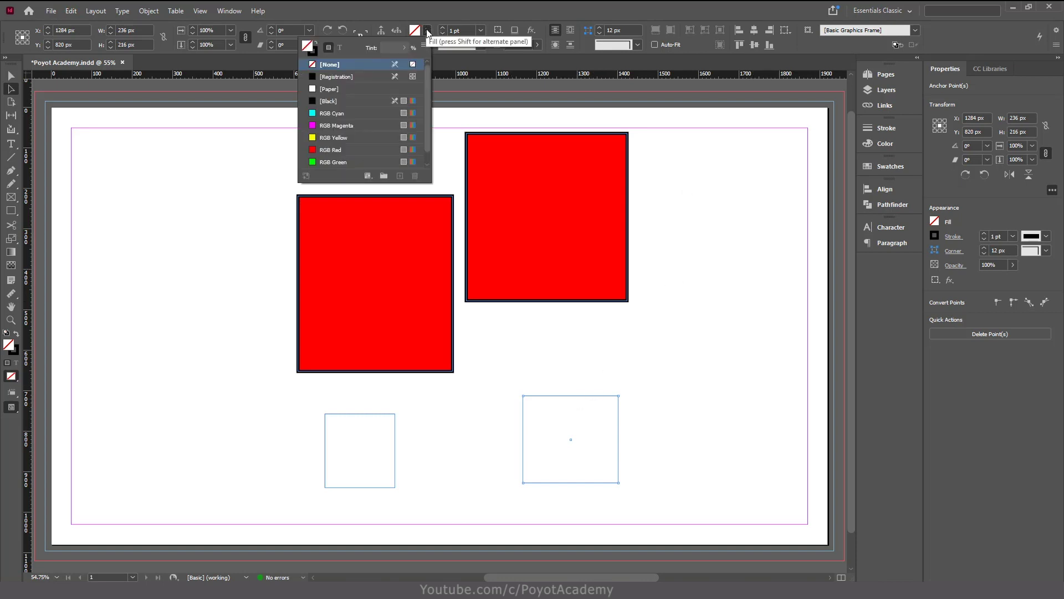
{"action": "left_click", "coordinate": [360, 149]}
{"action": "left_click", "coordinate": [654, 302]}
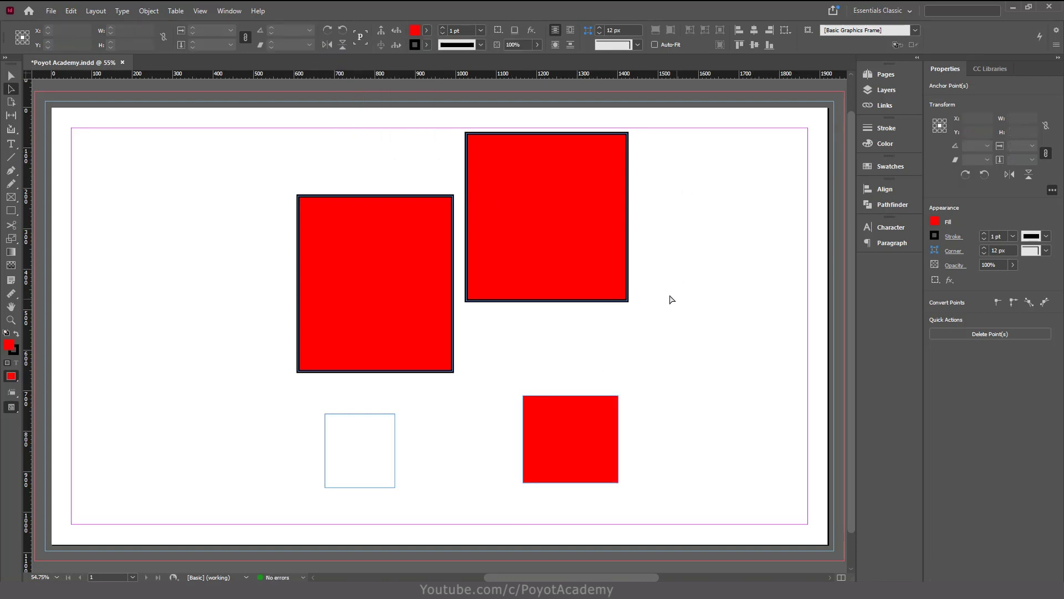
- Set the stroke of the small red rectangle inside the group to 8 pt, matching the larger red rectangles
{"action": "left_click", "coordinate": [615, 232]}
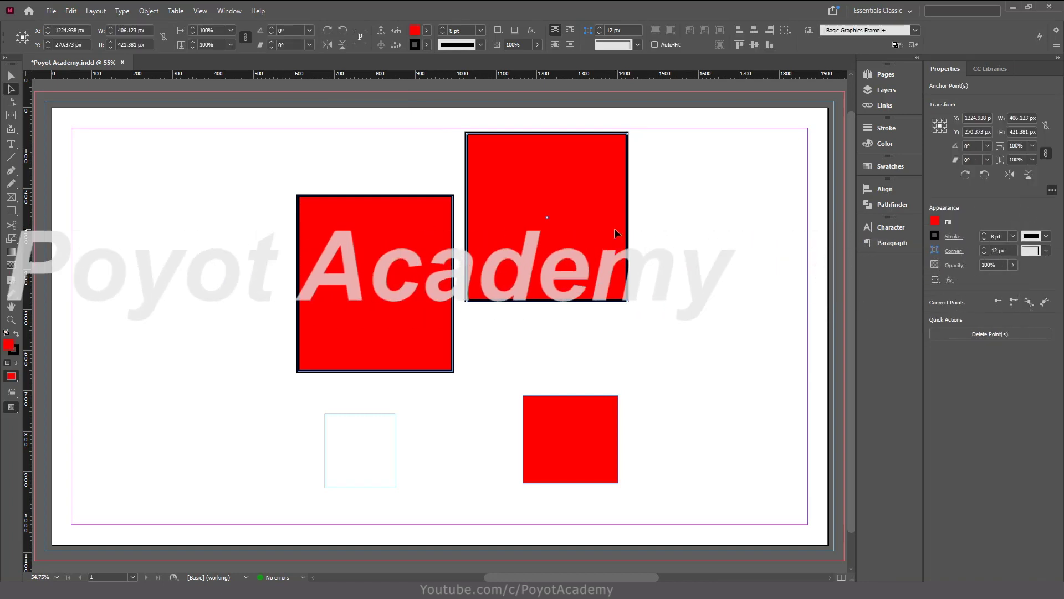
{"action": "left_click", "coordinate": [602, 450]}
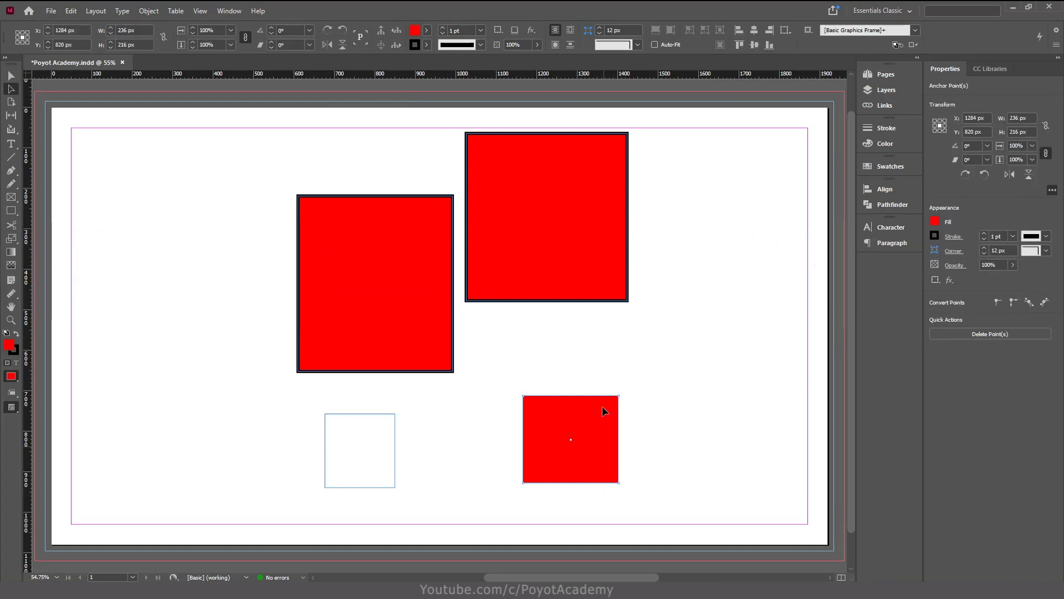
{"action": "left_click", "coordinate": [443, 28]}
{"action": "left_click", "coordinate": [443, 27]}
{"action": "left_click", "coordinate": [442, 28]}
{"action": "left_click", "coordinate": [442, 28]}
{"action": "left_click", "coordinate": [443, 28]}
{"action": "left_click", "coordinate": [442, 28]}
{"action": "left_click", "coordinate": [443, 27]}
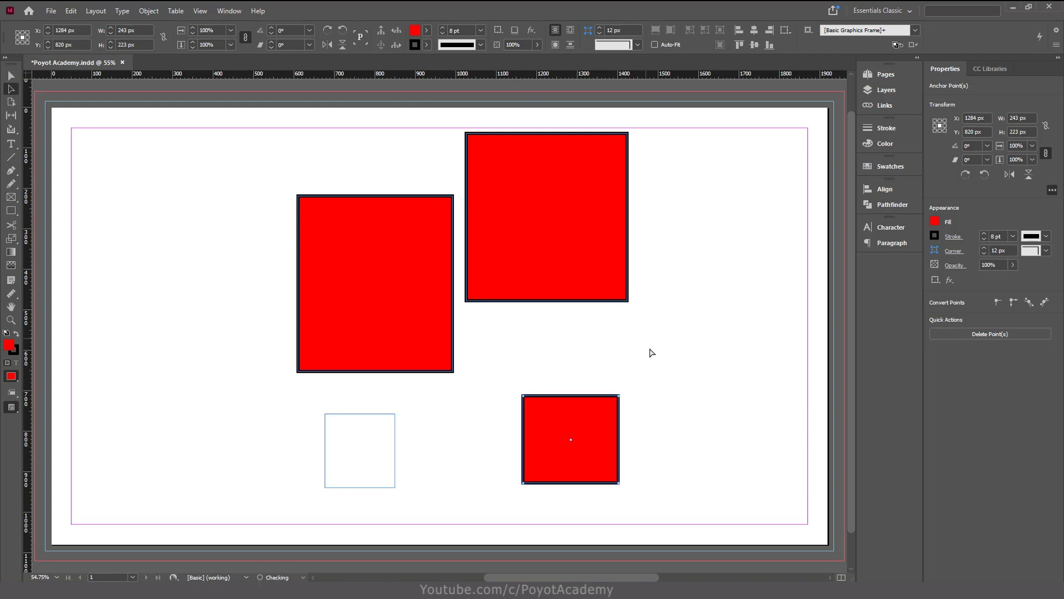
{"action": "left_click", "coordinate": [683, 450]}
- Select the whole group of three red rectangles with the Selection tool and change its fill to RGB Yellow
{"action": "key", "text": "v"}
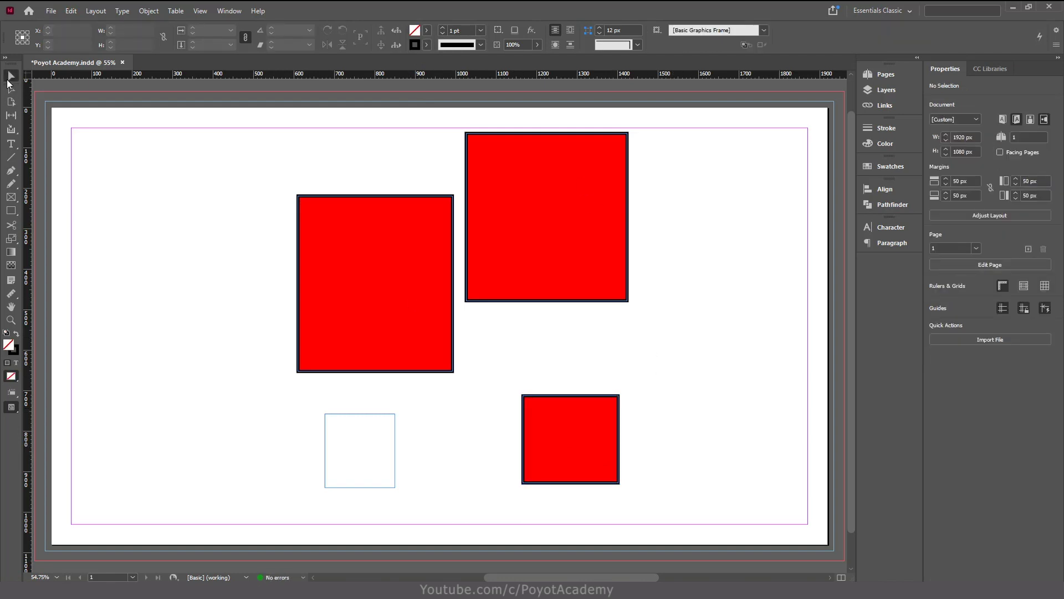
{"action": "left_click_drag", "start_coordinate": [697, 418], "coordinate": [471, 204]}
{"action": "left_click", "coordinate": [660, 325]}
{"action": "left_click", "coordinate": [581, 254]}
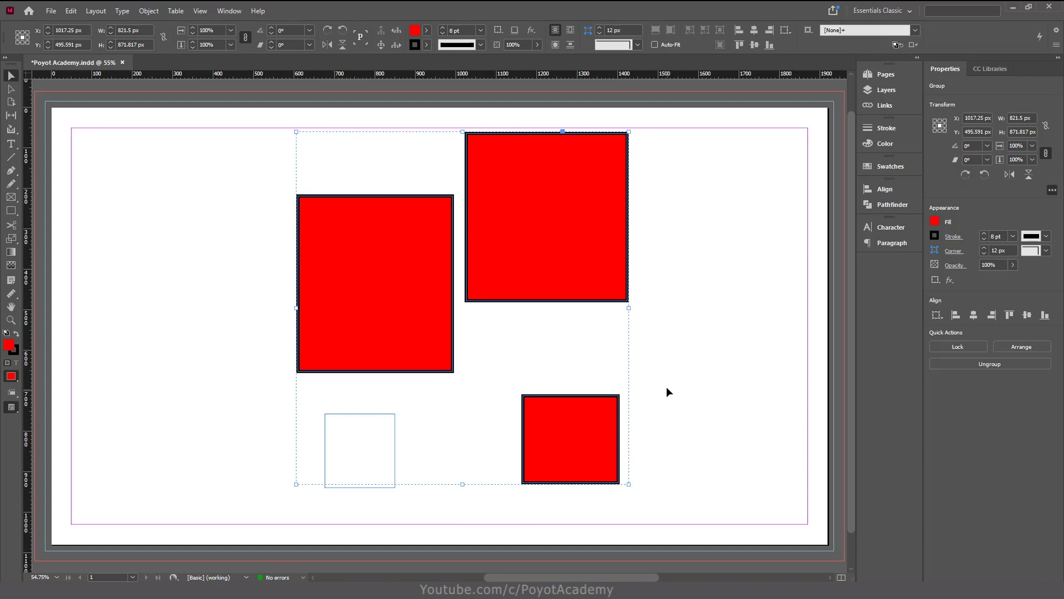
{"action": "left_click", "coordinate": [427, 30]}
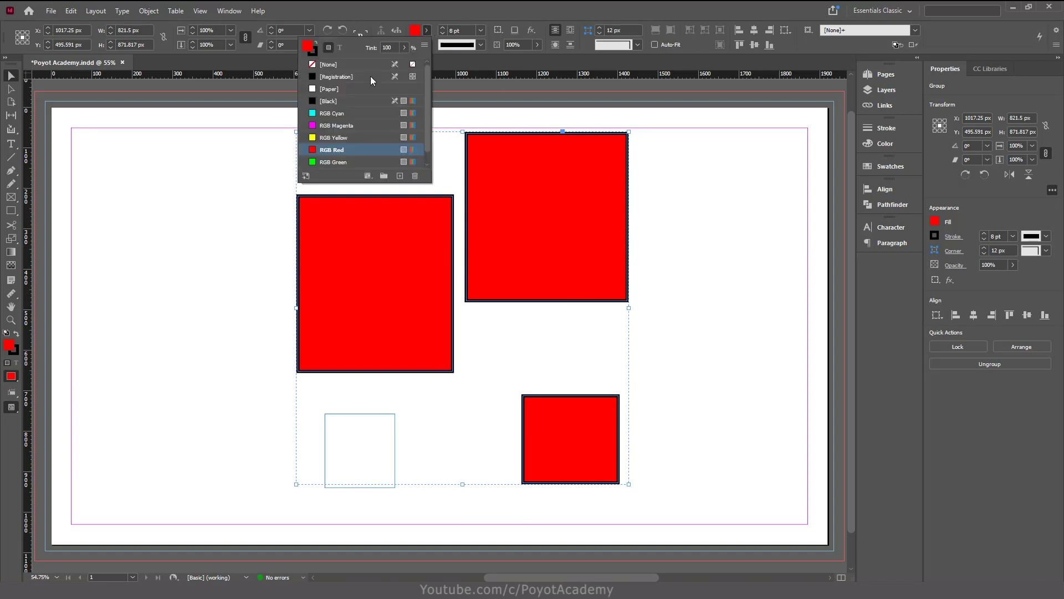
{"action": "left_click", "coordinate": [324, 138]}
{"action": "left_click", "coordinate": [673, 263]}
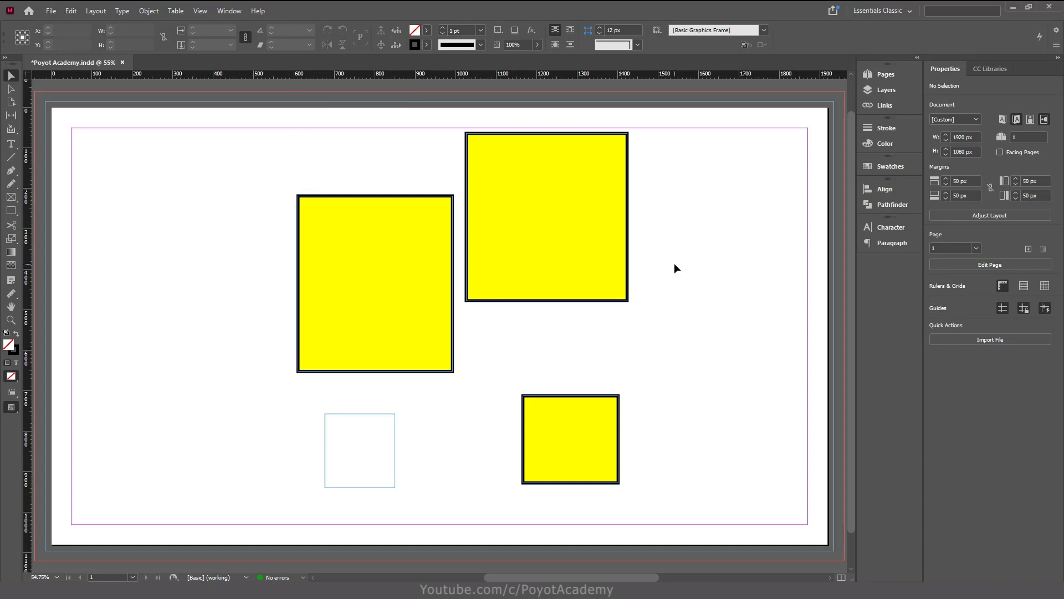
- Select the whole yellow group and use Direct Selection to inspect its individual rectangles, and clear the selection
{"action": "key", "text": "ctrl+a"}
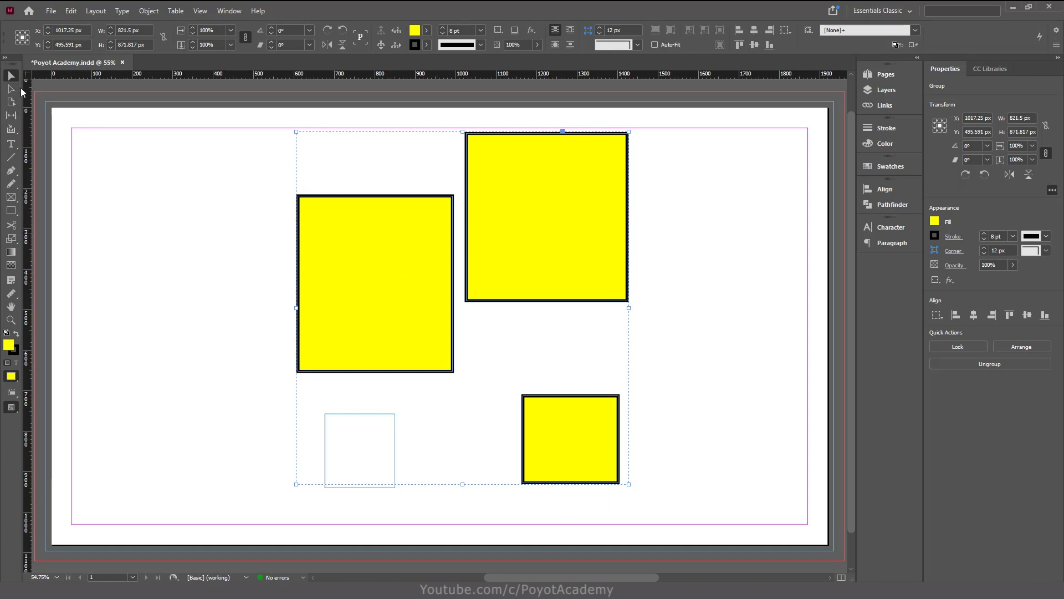
{"action": "key", "text": "a"}
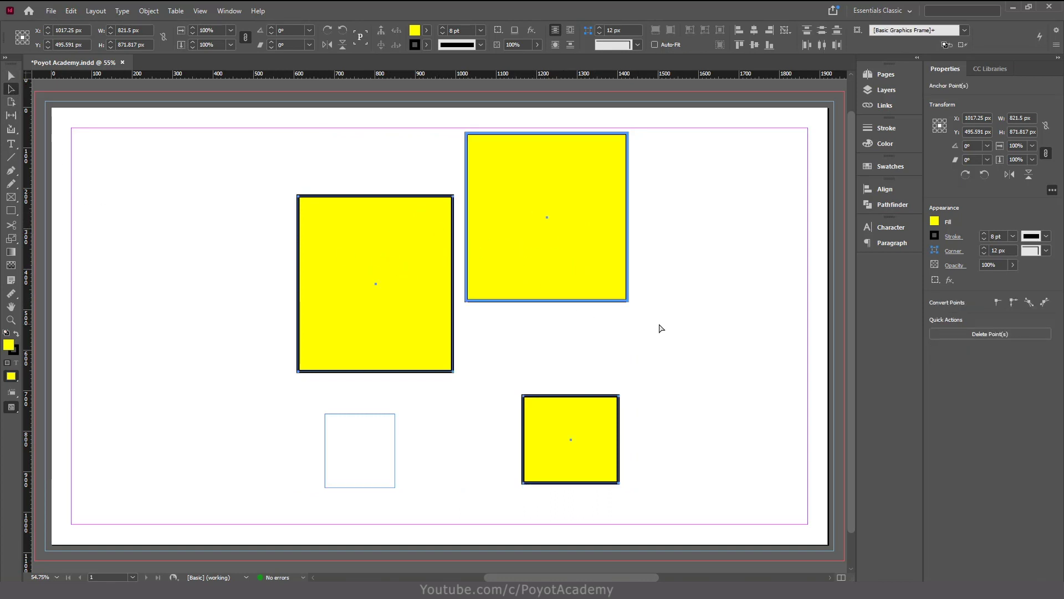
{"action": "left_click", "coordinate": [661, 330]}
- Drill through the nested group with the Selection tool to the upper-right rectangle and try an RGB Magenta fill on it
{"action": "left_click", "coordinate": [11, 76]}
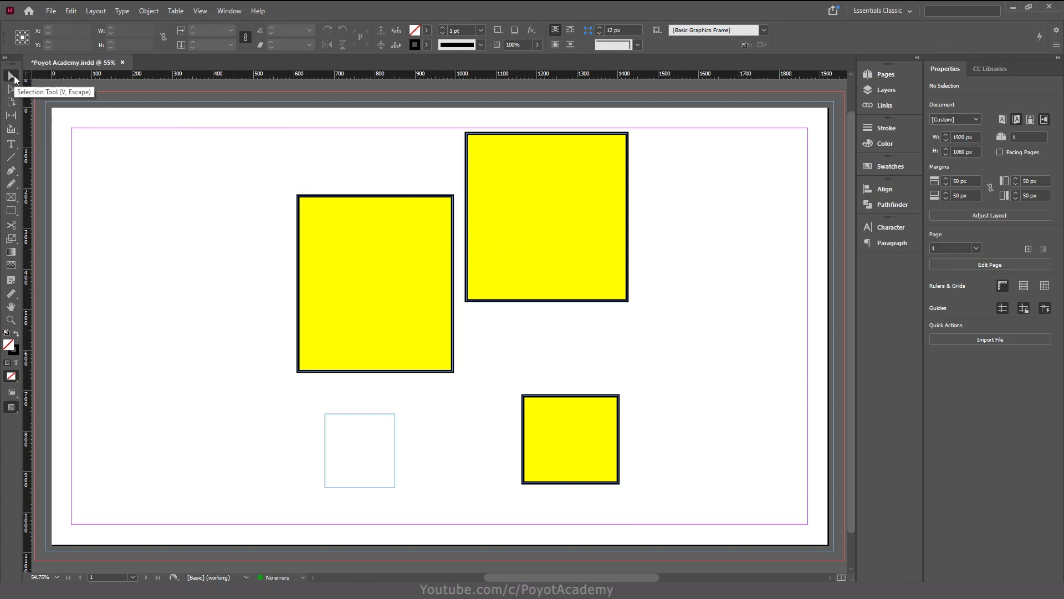
{"action": "left_click", "coordinate": [387, 273]}
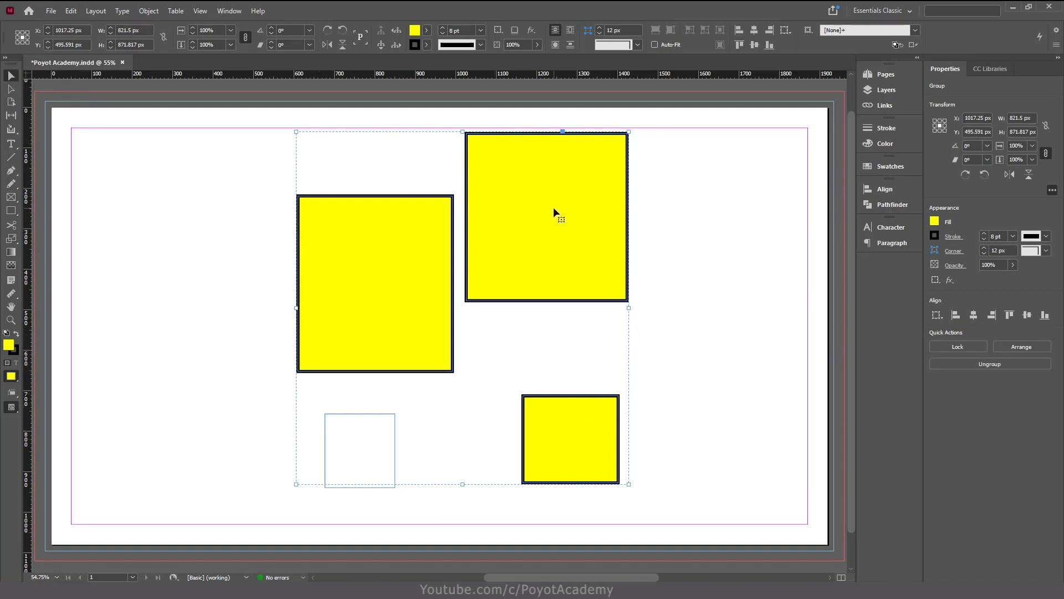
{"action": "key", "text": "ctrl+z"}
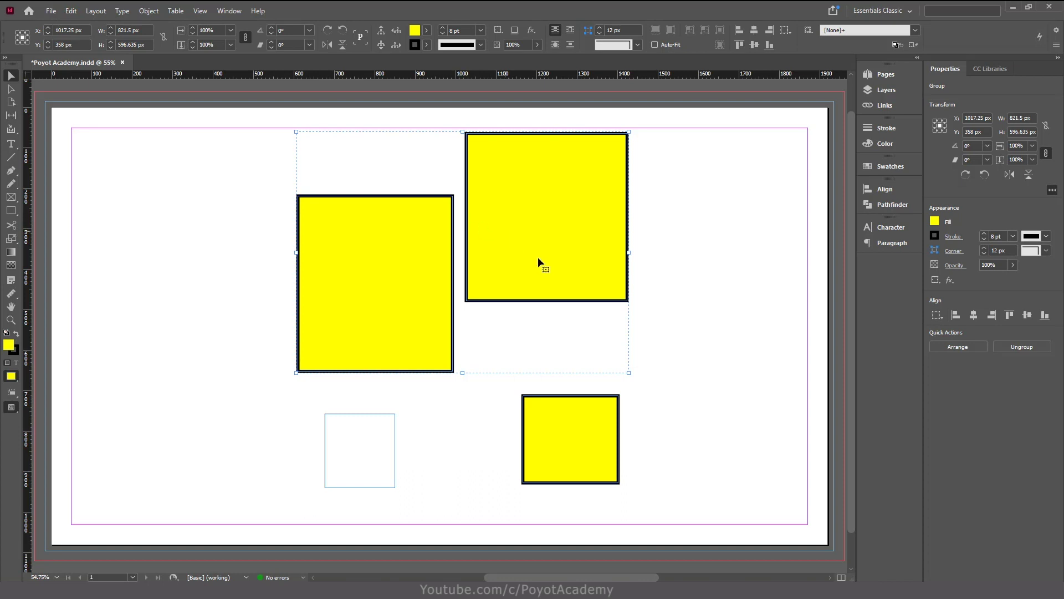
{"action": "double_click", "coordinate": [550, 236]}
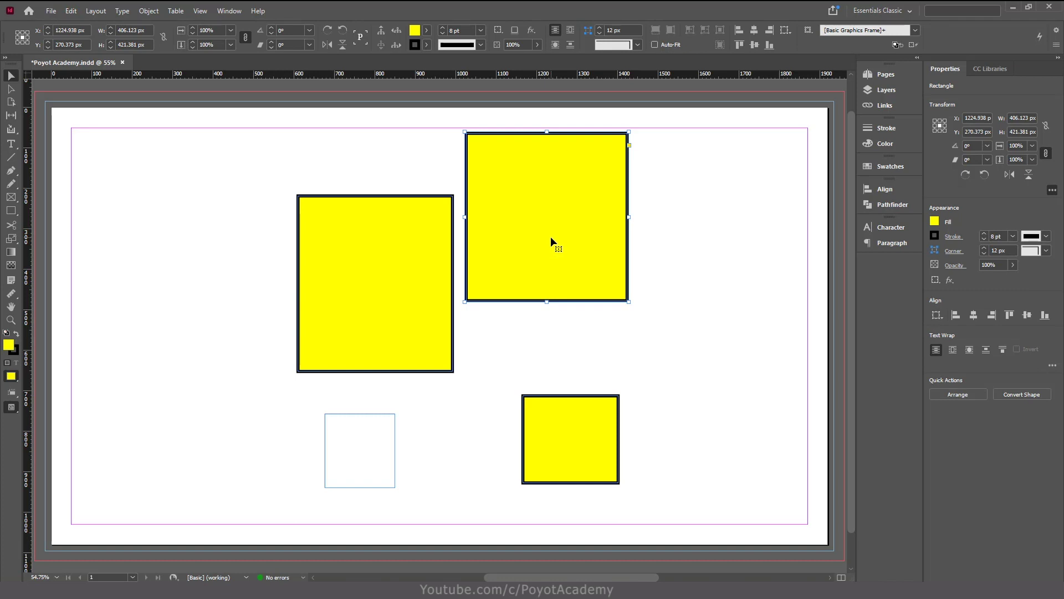
{"action": "left_click", "coordinate": [427, 31]}
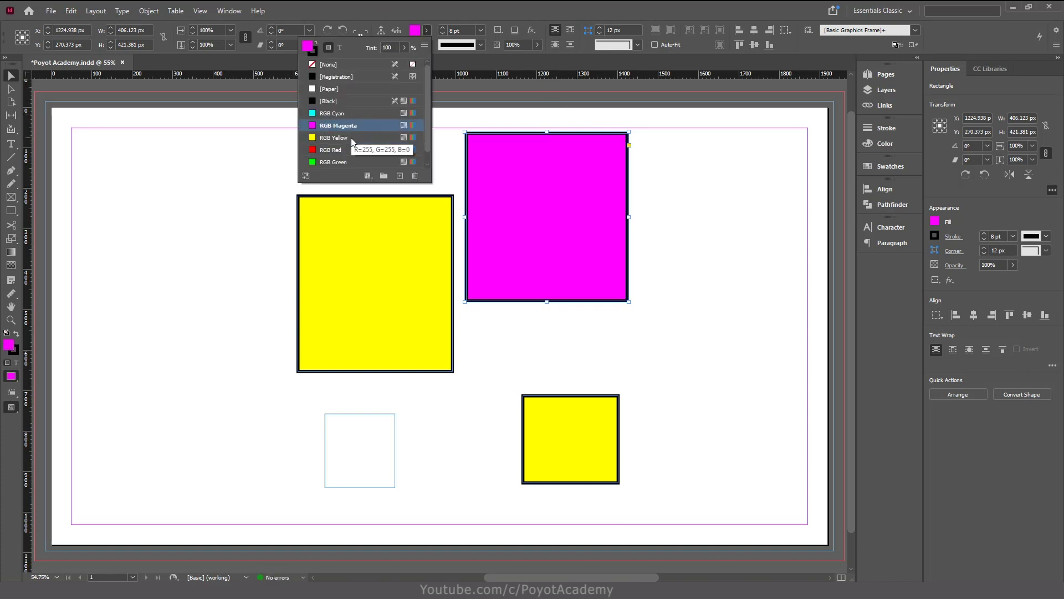
{"action": "key", "text": "Escape"}
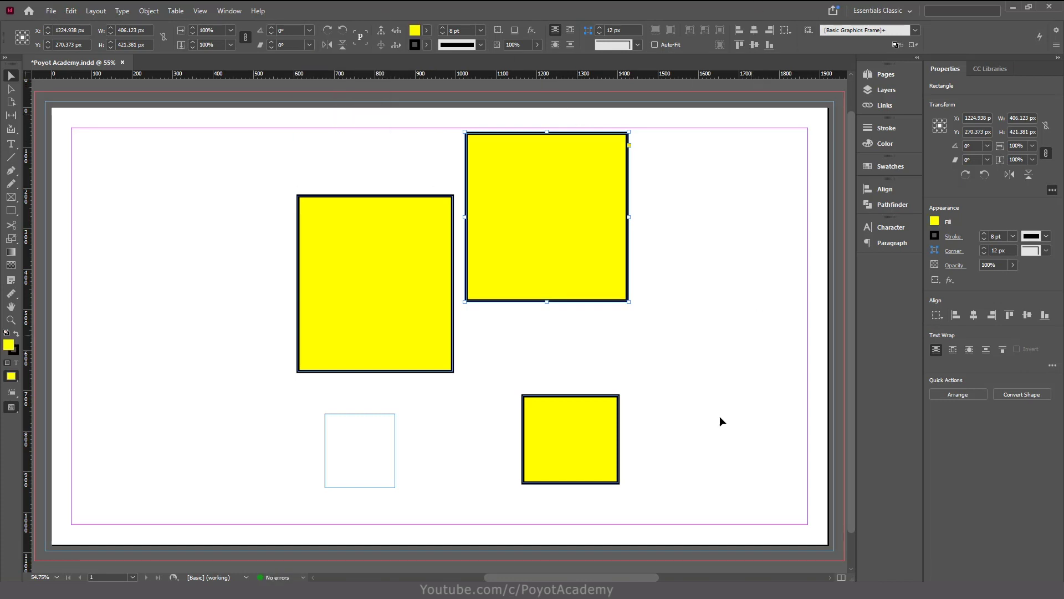
{"action": "left_click", "coordinate": [720, 416]}
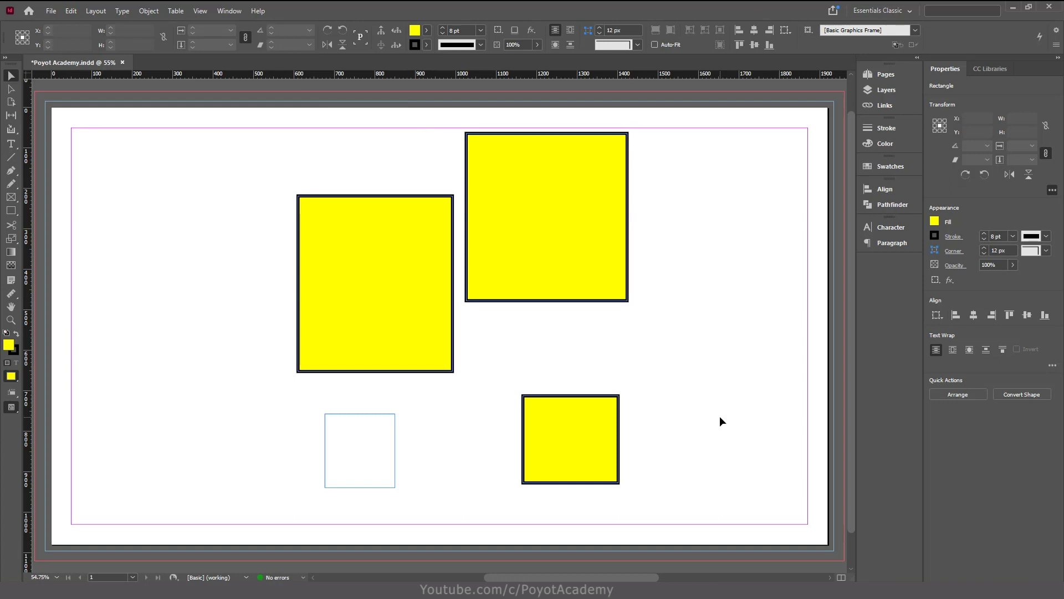
- Ungroup the outer group of three yellow rectangles and select the small yellow rectangle on its own
{"action": "left_click", "coordinate": [606, 248]}
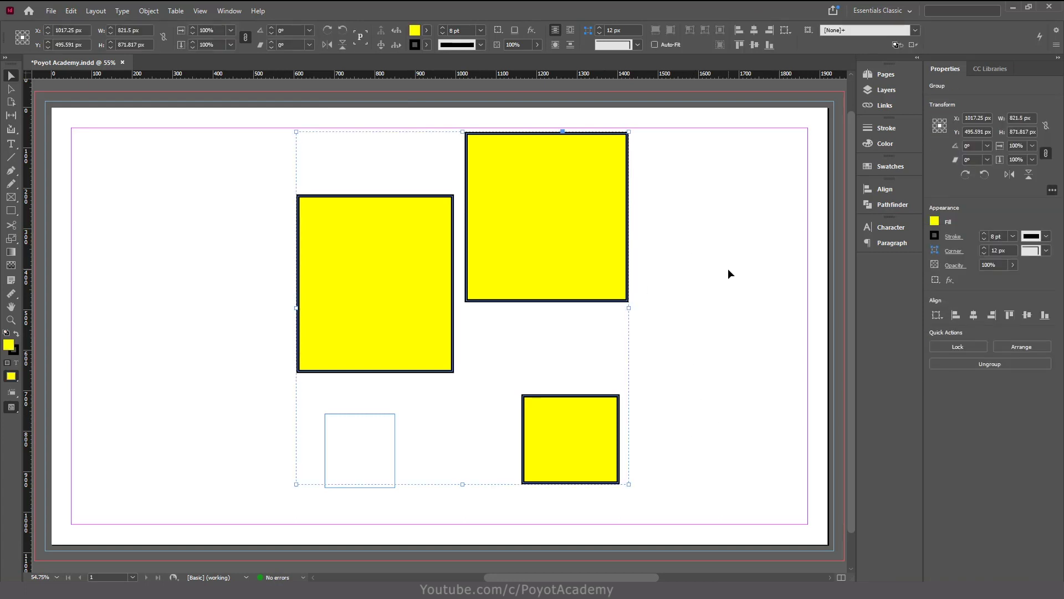
{"action": "left_click", "coordinate": [150, 11]}
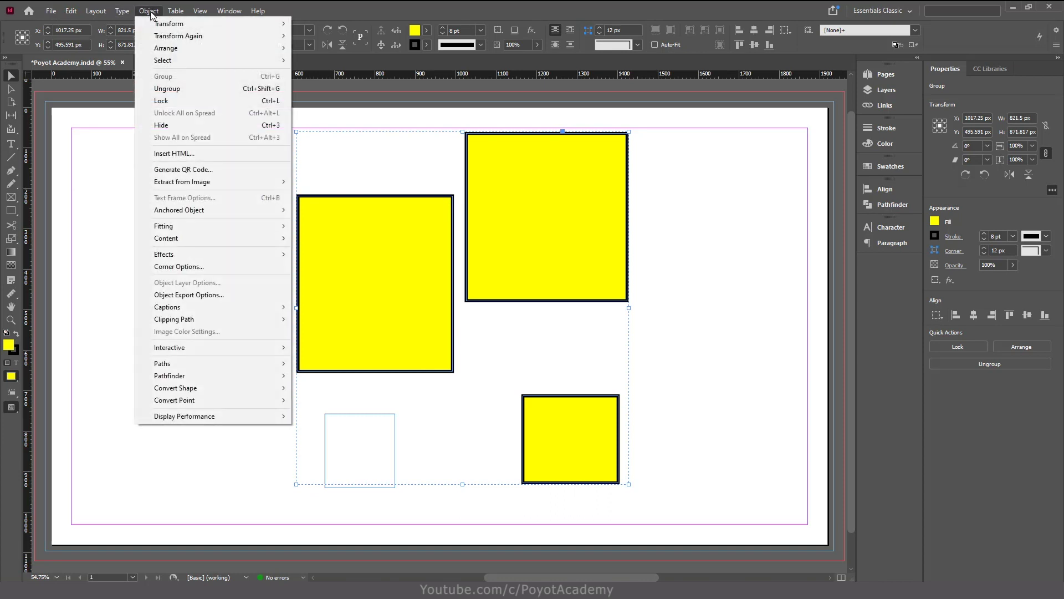
{"action": "left_click", "coordinate": [166, 89]}
{"action": "left_click", "coordinate": [675, 392]}
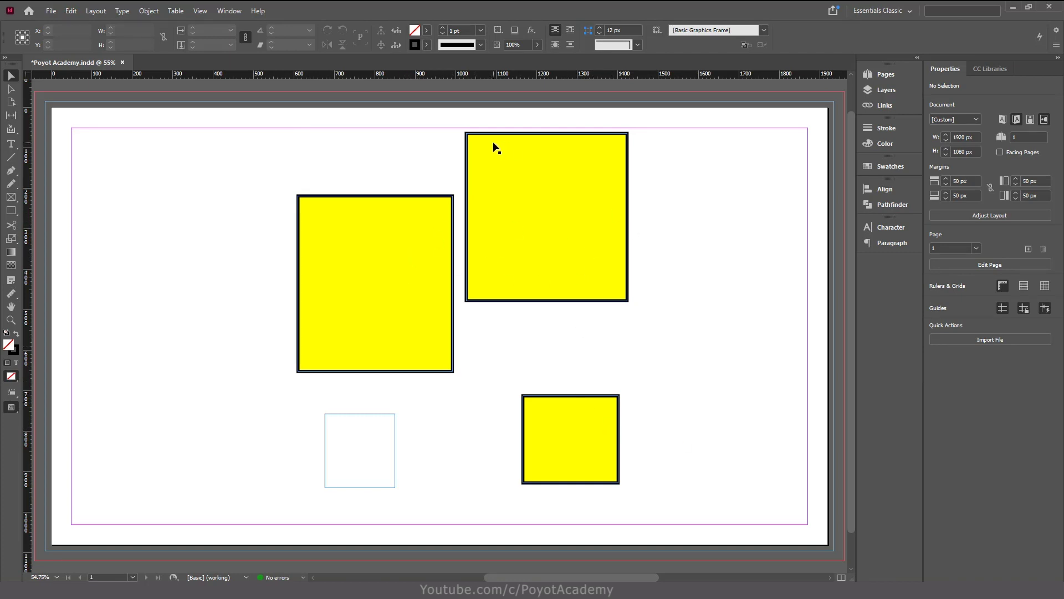
{"action": "left_click", "coordinate": [585, 400]}
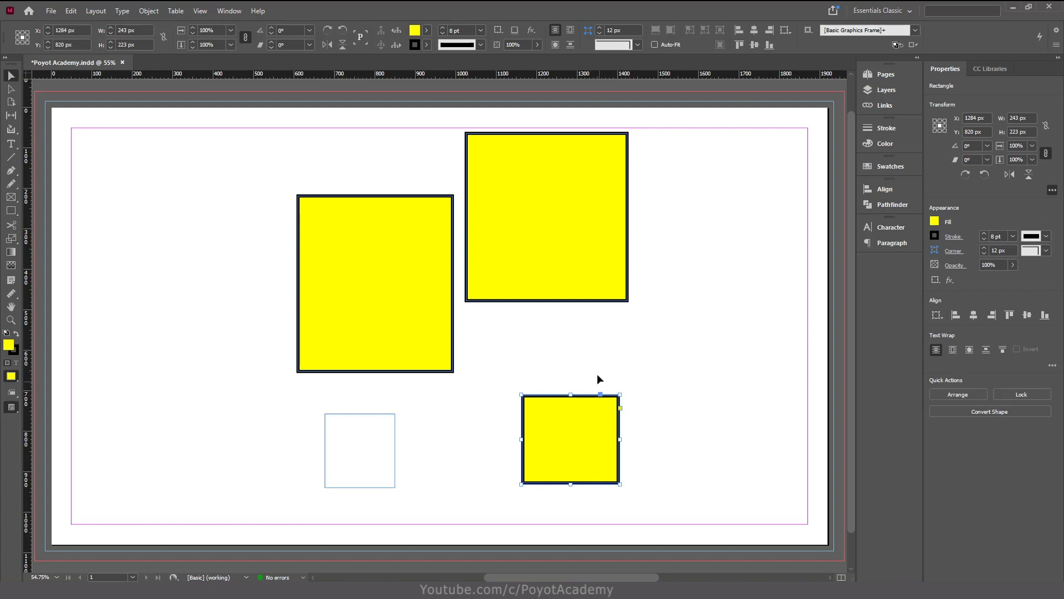
- Ungroup the remaining group of two large yellow rectangles and select each rectangle individually
{"action": "left_click", "coordinate": [591, 244]}
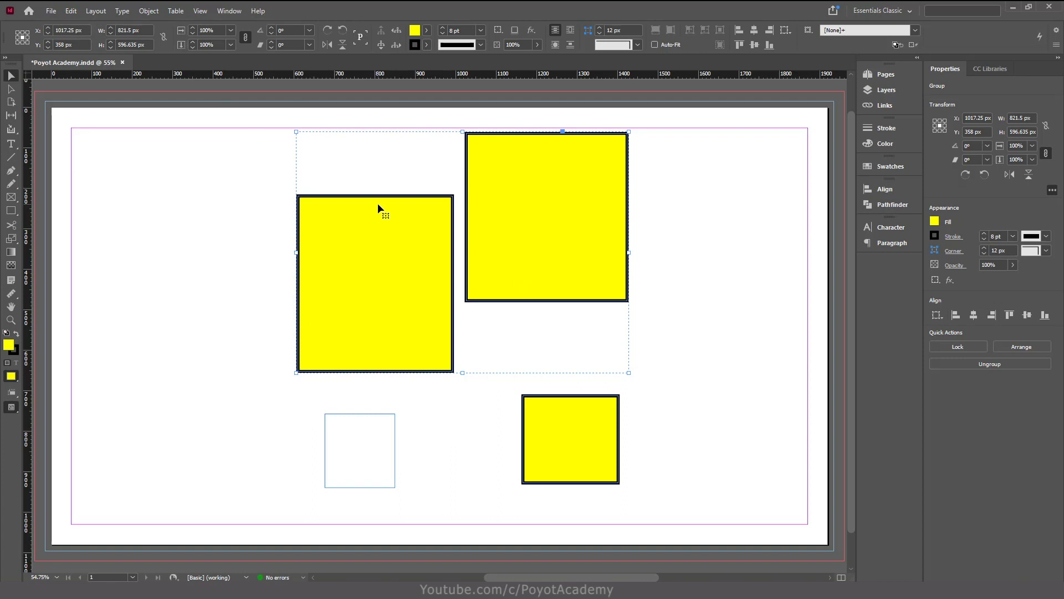
{"action": "left_click", "coordinate": [149, 10]}
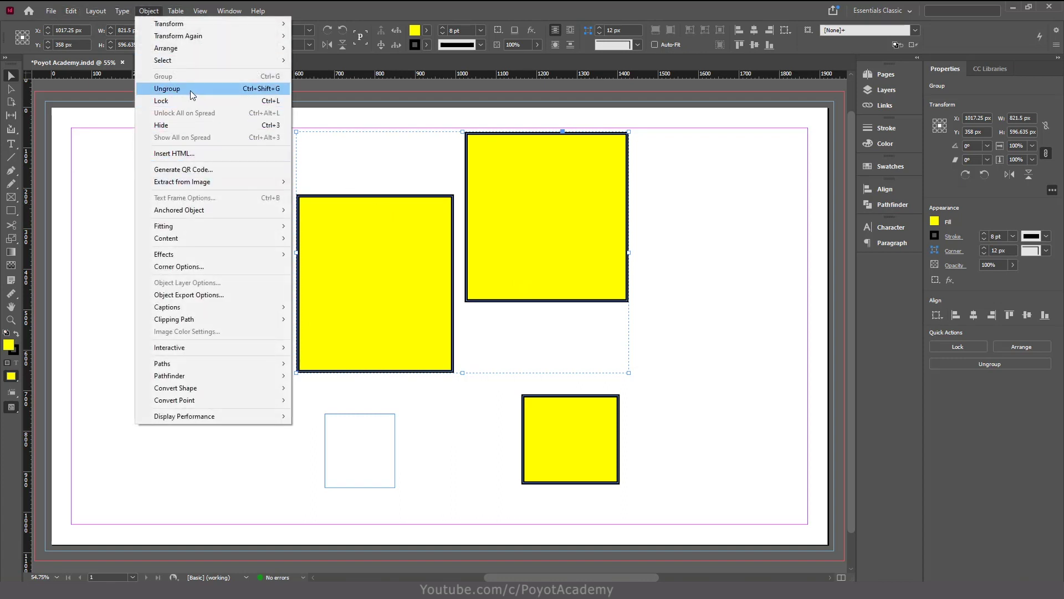
{"action": "left_click", "coordinate": [556, 6]}
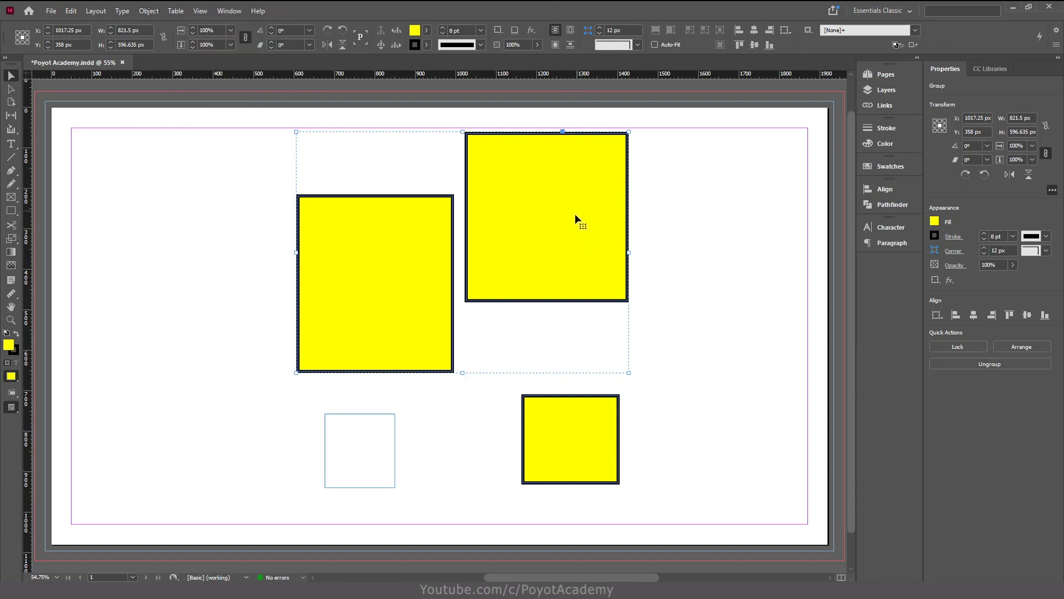
{"action": "right_click", "coordinate": [519, 193]}
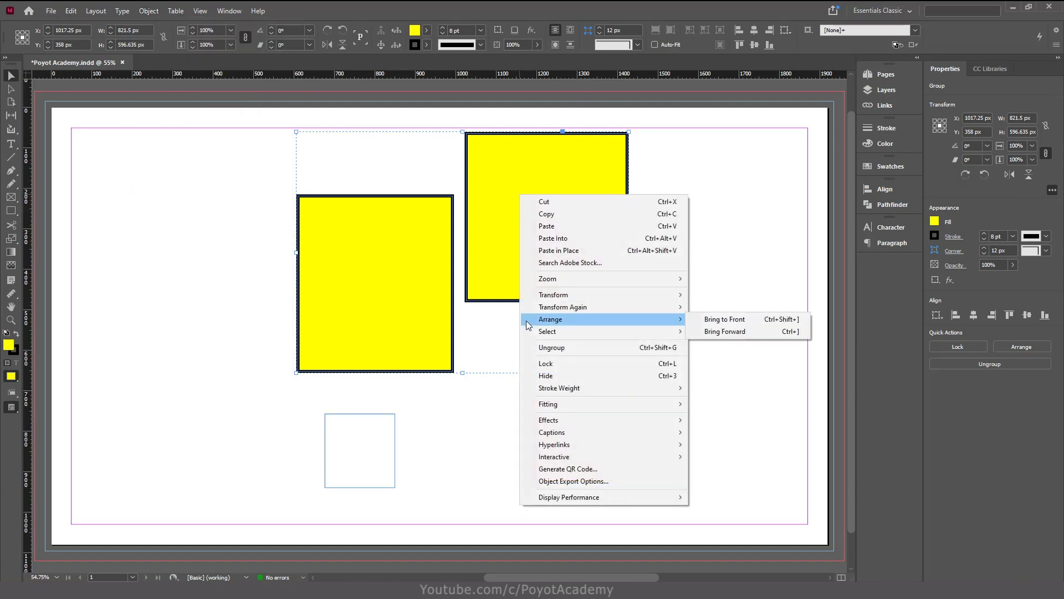
{"action": "left_click", "coordinate": [562, 350]}
{"action": "left_click", "coordinate": [654, 333]}
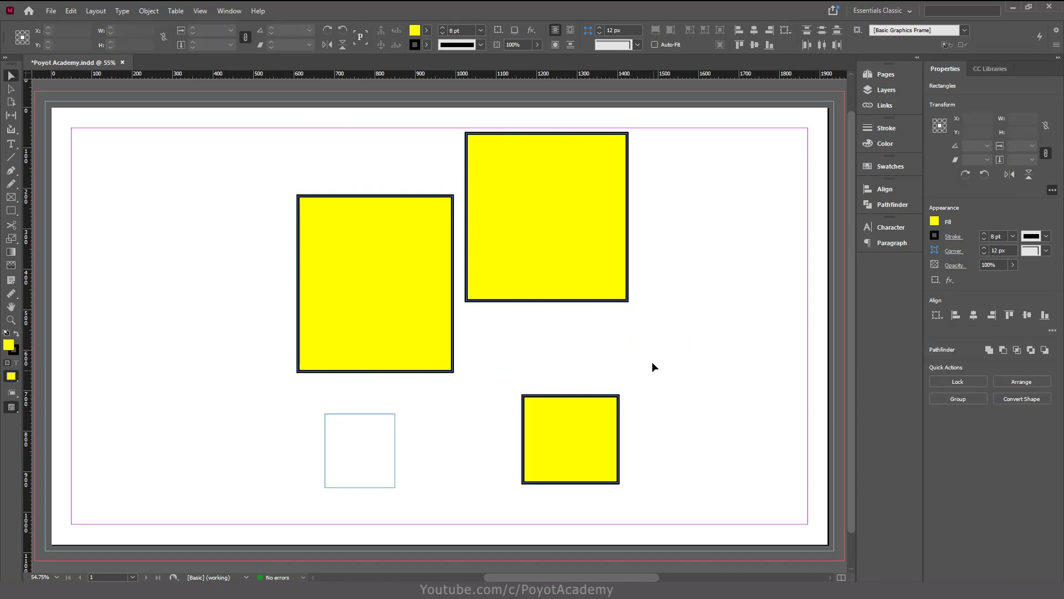
{"action": "left_click", "coordinate": [602, 266]}
{"action": "left_click", "coordinate": [433, 290]}
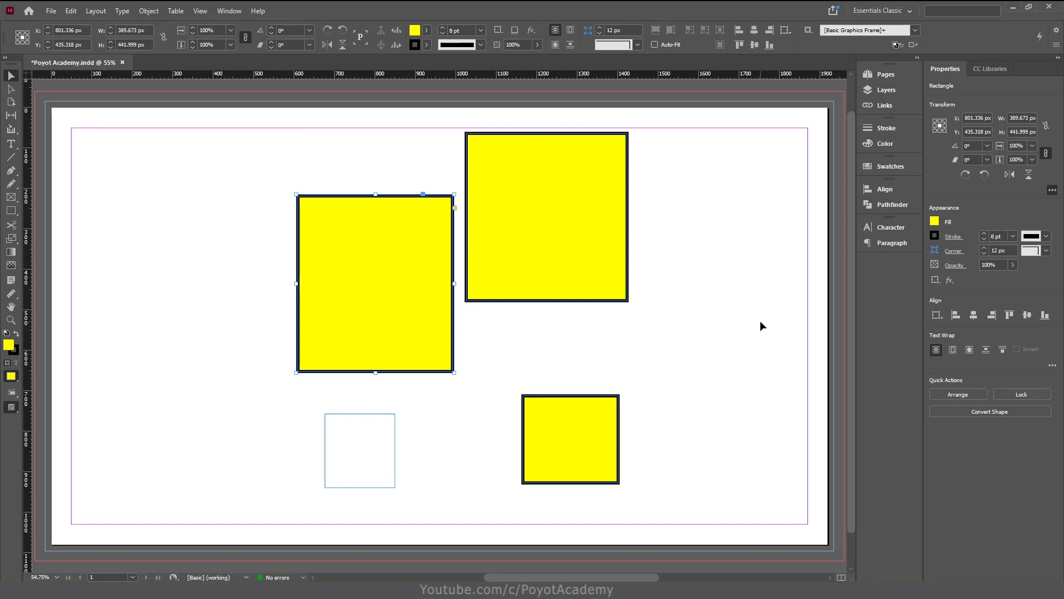
{"action": "left_click_drag", "start_coordinate": [722, 467], "coordinate": [428, 180]}
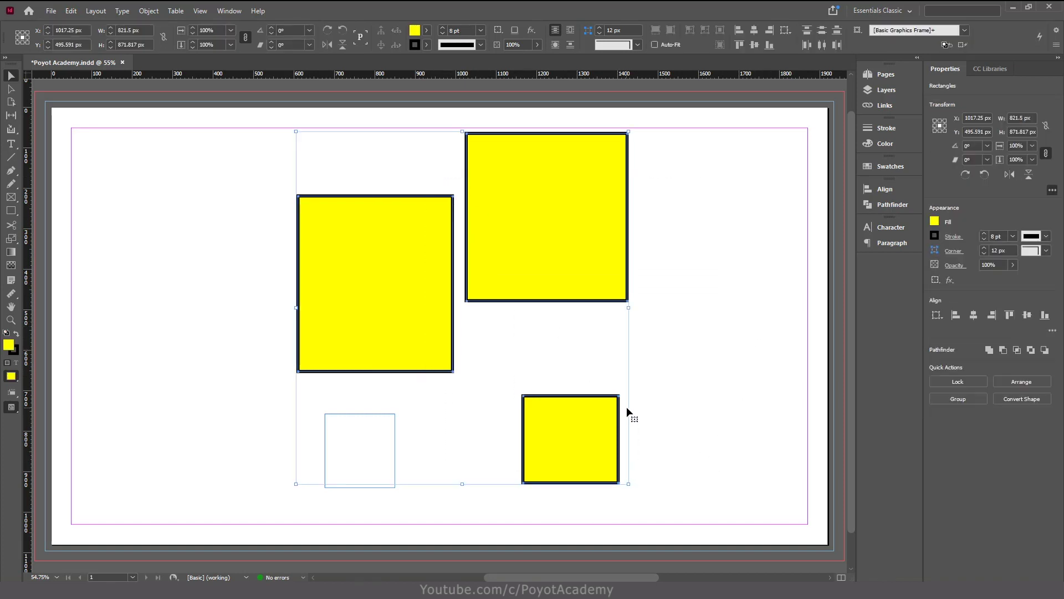
{"action": "right_click", "coordinate": [593, 418]}
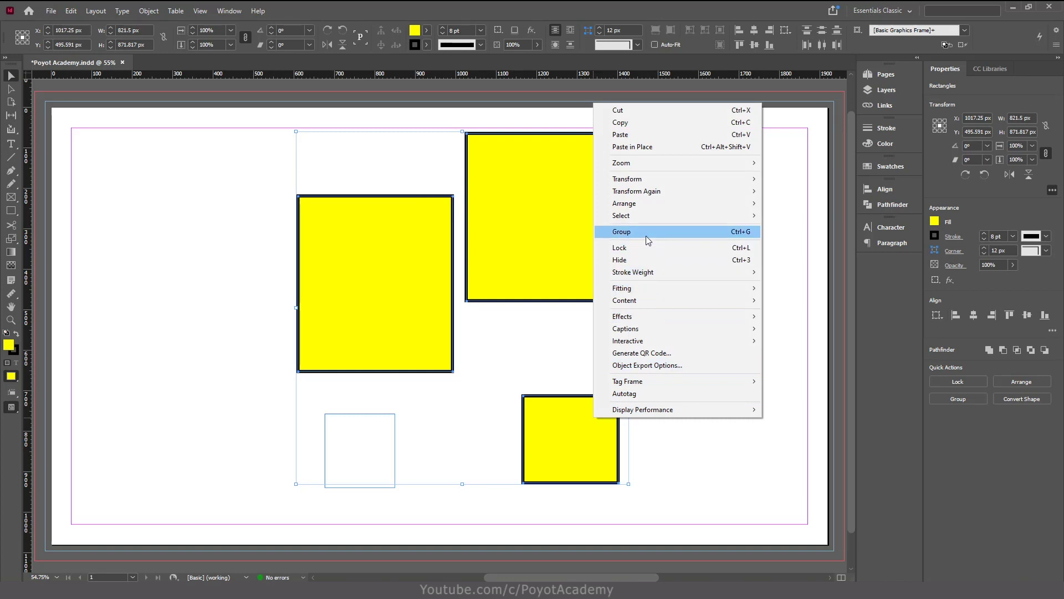
{"action": "left_click", "coordinate": [819, 318]}
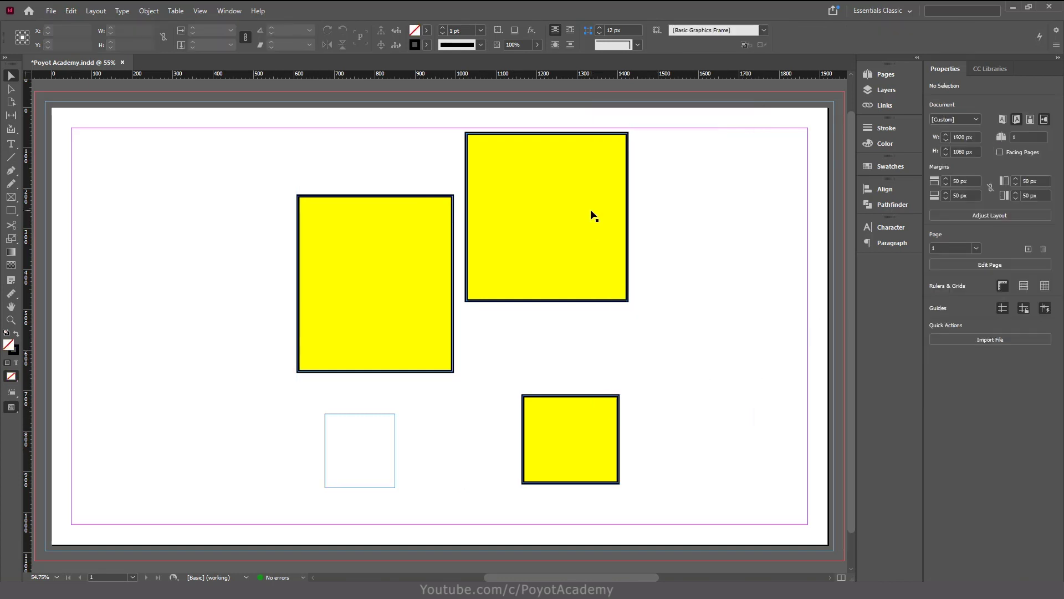
- Overlap the rectangles by centring the upper-right one near X 1095, Y 329 px, the small yellow near 1049, 599, and the unfilled near 909, 678
{"action": "left_click_drag", "start_coordinate": [584, 217], "coordinate": [531, 241]}
{"action": "left_click_drag", "start_coordinate": [599, 453], "coordinate": [504, 365]}
{"action": "left_click_drag", "start_coordinate": [355, 468], "coordinate": [353, 414]}
{"action": "left_click_drag", "start_coordinate": [395, 446], "coordinate": [455, 377]}
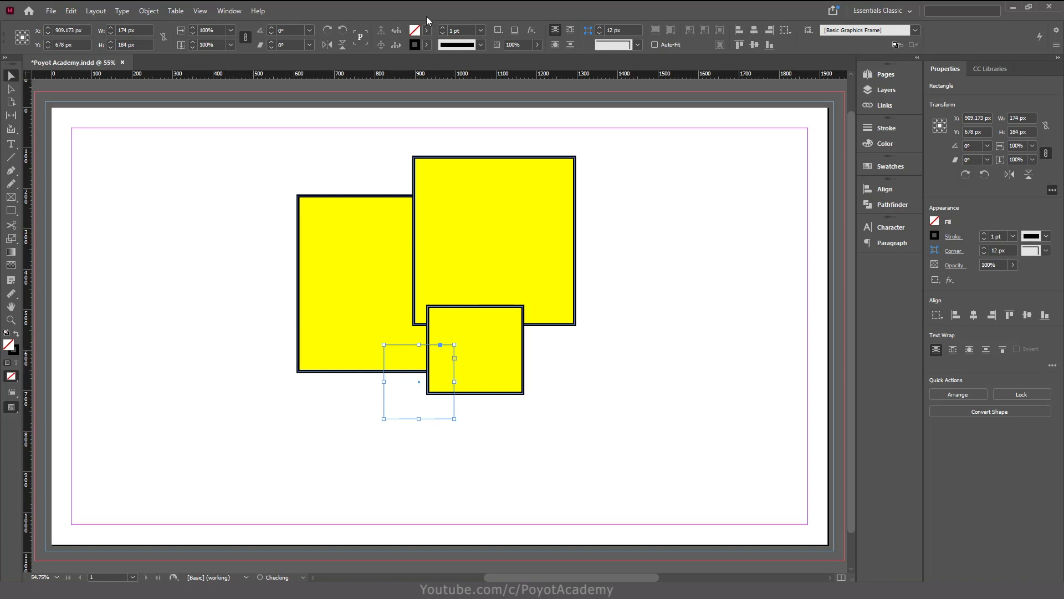
- Fill the unfilled rectangle with RGB Magenta and the small yellow rectangle with RGB Red
{"action": "left_click", "coordinate": [428, 32]}
{"action": "left_click", "coordinate": [324, 125]}
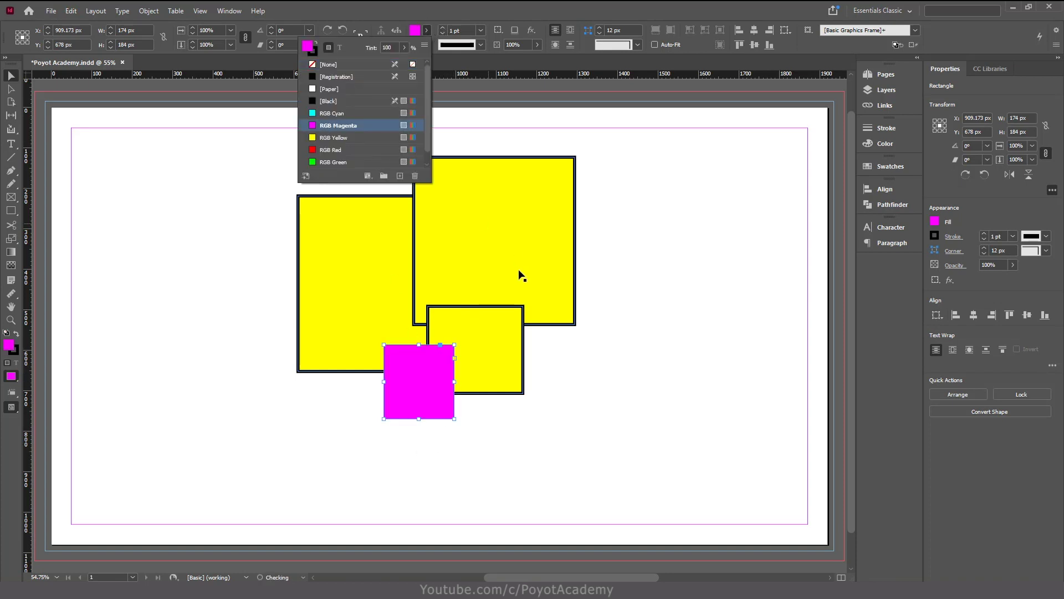
{"action": "left_click", "coordinate": [496, 369]}
{"action": "left_click", "coordinate": [428, 31]}
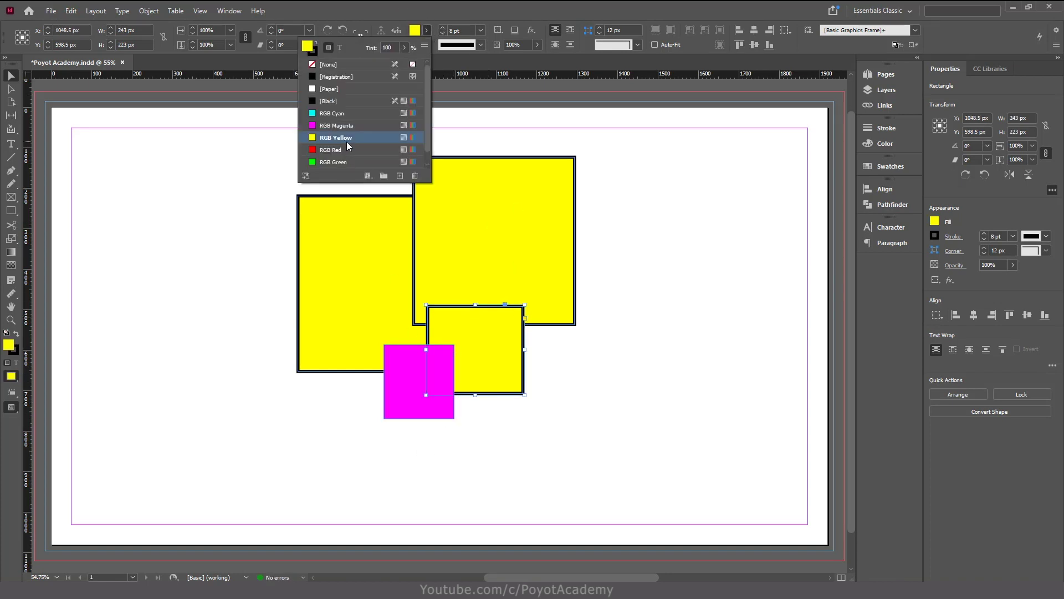
{"action": "left_click", "coordinate": [351, 145]}
- Fill the large upper-right rectangle with RGB Cyan and clear the selection
{"action": "left_click", "coordinate": [494, 226]}
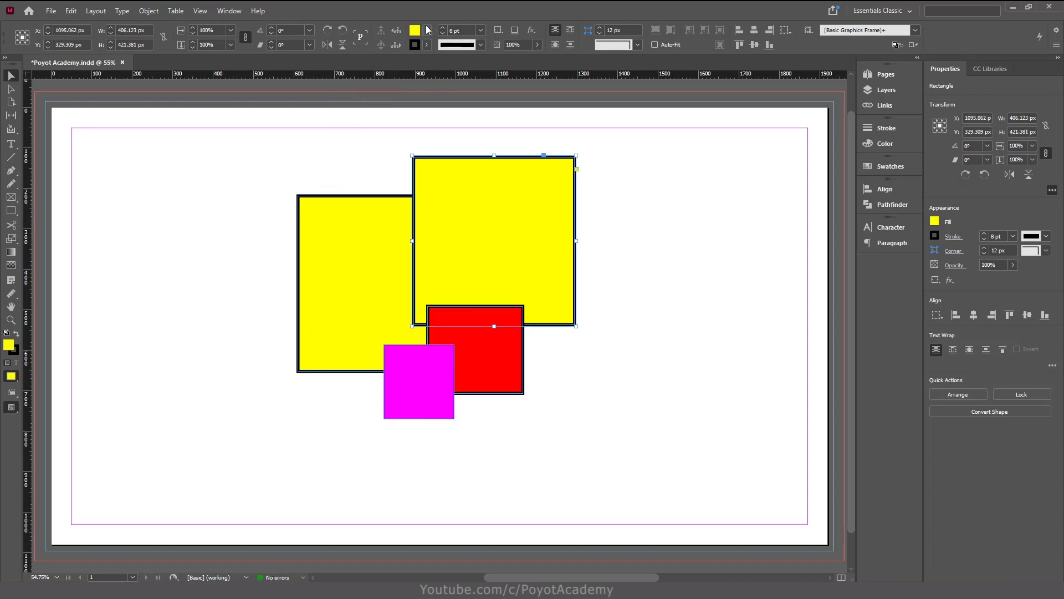
{"action": "left_click", "coordinate": [426, 30]}
{"action": "left_click", "coordinate": [345, 115]}
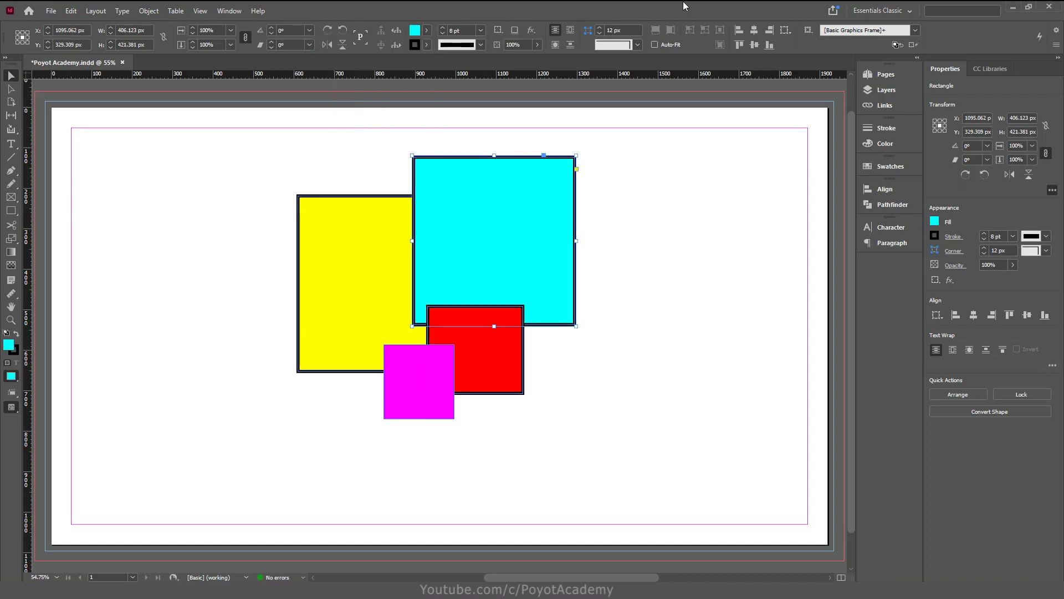
{"action": "left_click", "coordinate": [656, 344]}
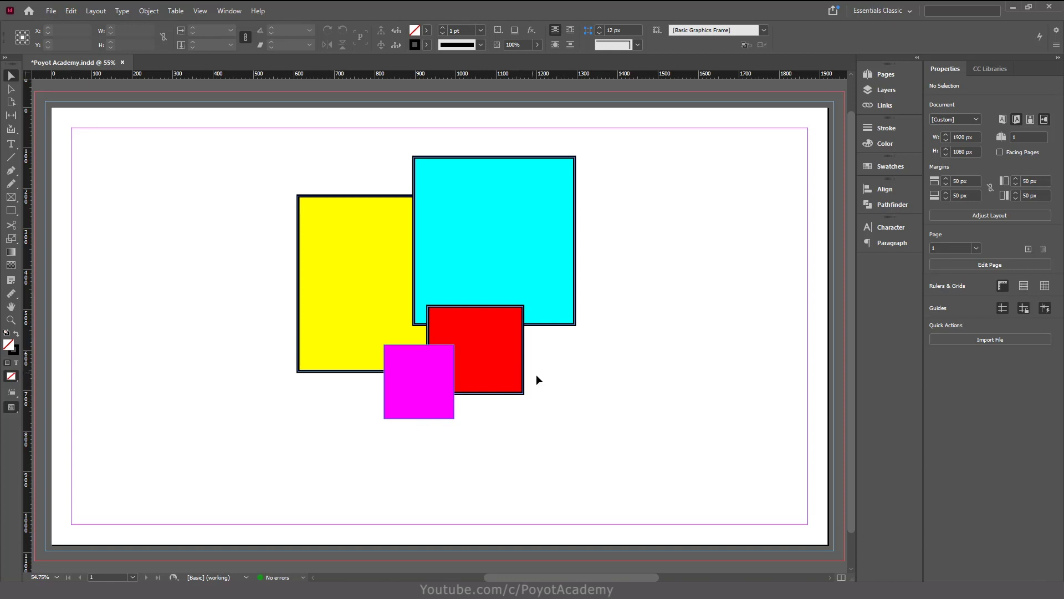
- Bring the large cyan rectangle to the front of the overlapping rectangles
{"action": "left_click", "coordinate": [321, 204]}
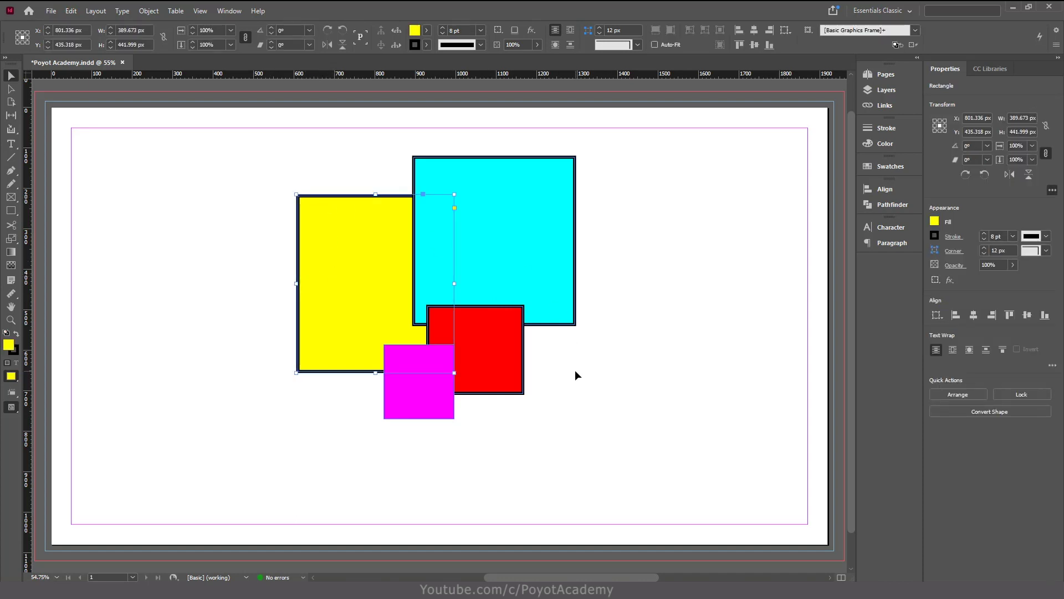
{"action": "left_click", "coordinate": [518, 195]}
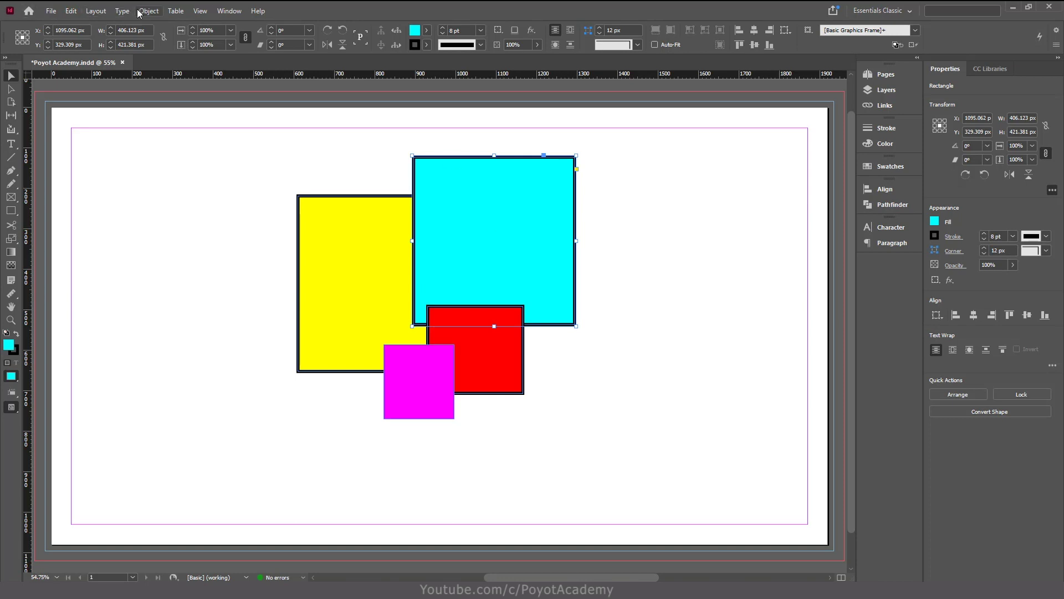
{"action": "left_click", "coordinate": [585, 282]}
{"action": "left_click", "coordinate": [576, 293]}
{"action": "left_click", "coordinate": [148, 10]}
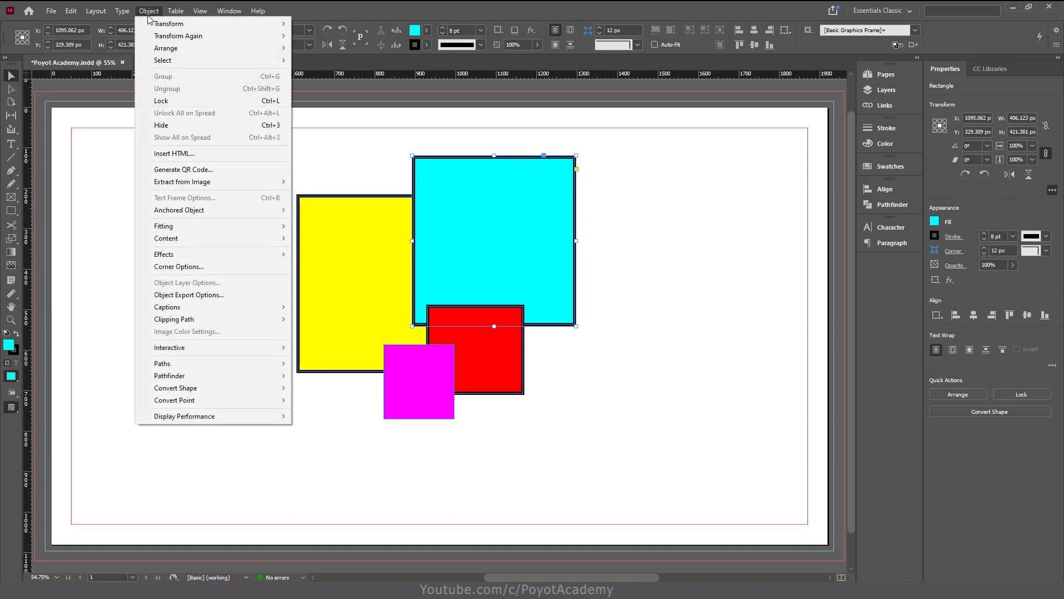
{"action": "mouse_move", "coordinate": [170, 52]}
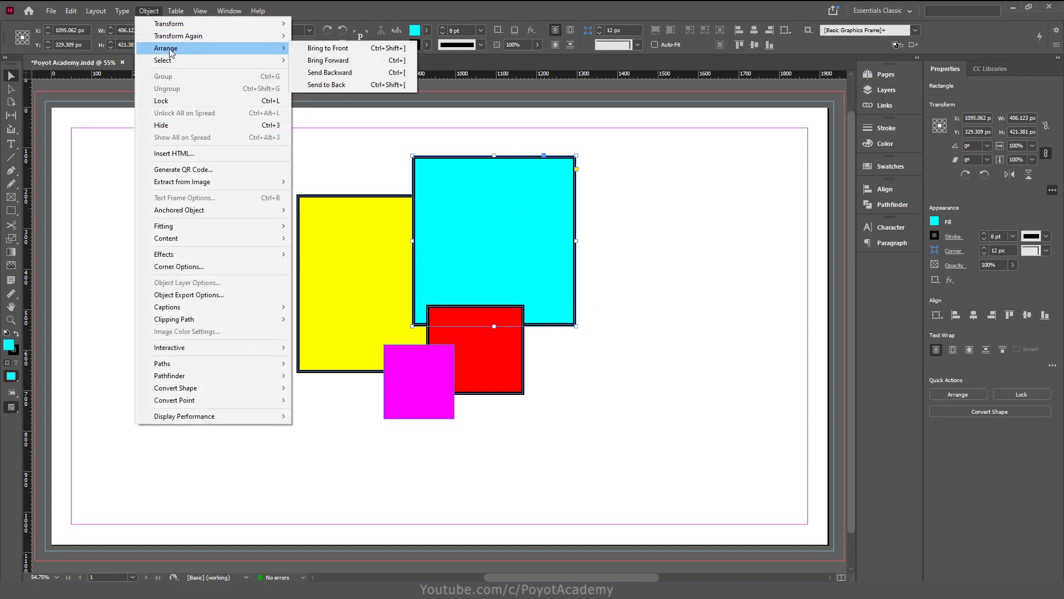
{"action": "left_click", "coordinate": [331, 49]}
- Move the cyan rectangle down over the red and magenta ones, and undo both the move and the bring-to-front change
{"action": "left_click_drag", "start_coordinate": [541, 267], "coordinate": [494, 350]}
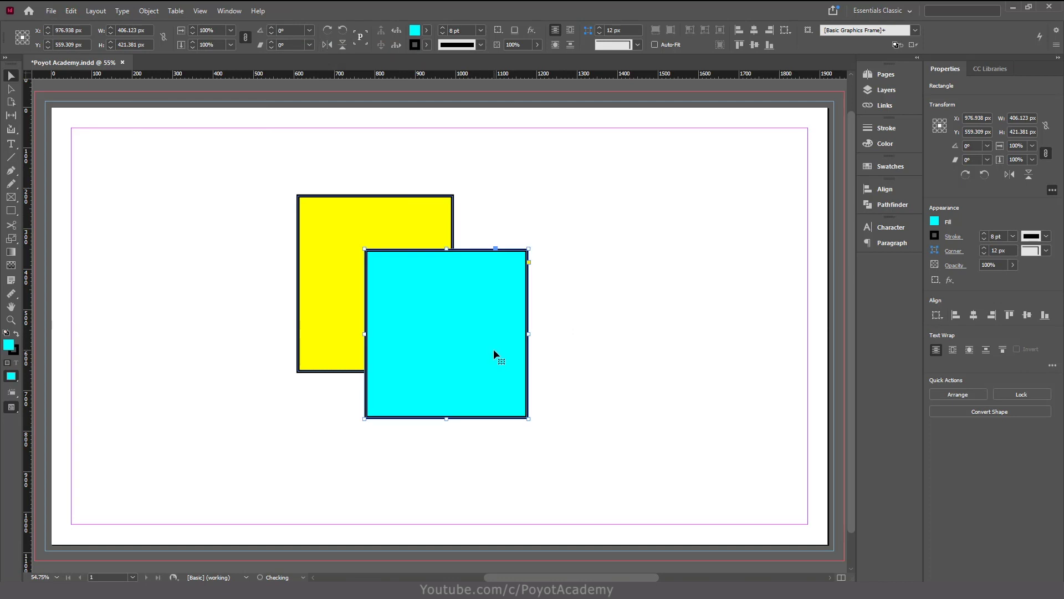
{"action": "key", "text": "ctrl+z"}
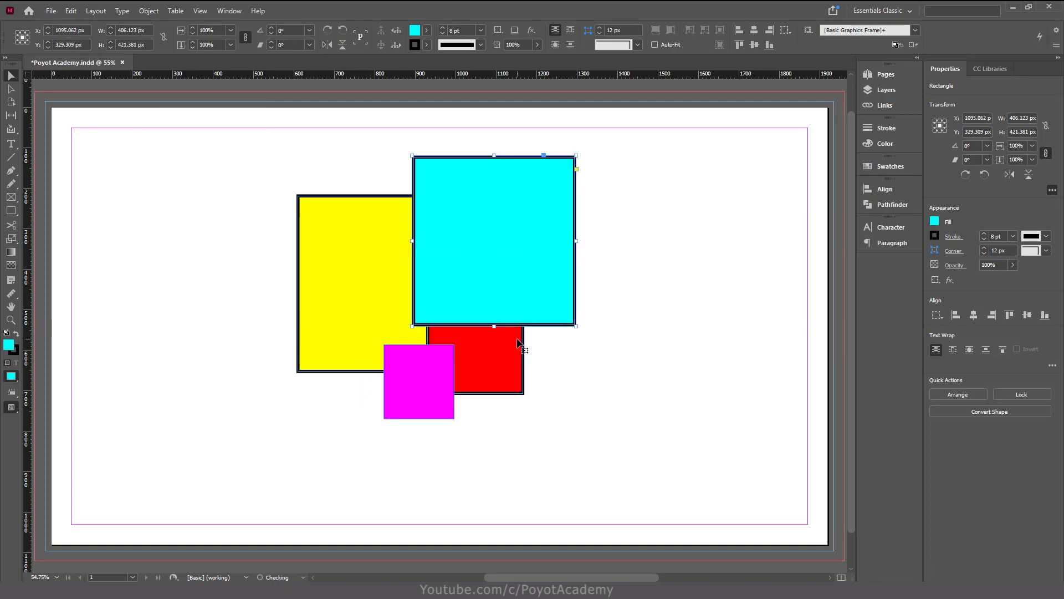
{"action": "key", "text": "ctrl+z"}
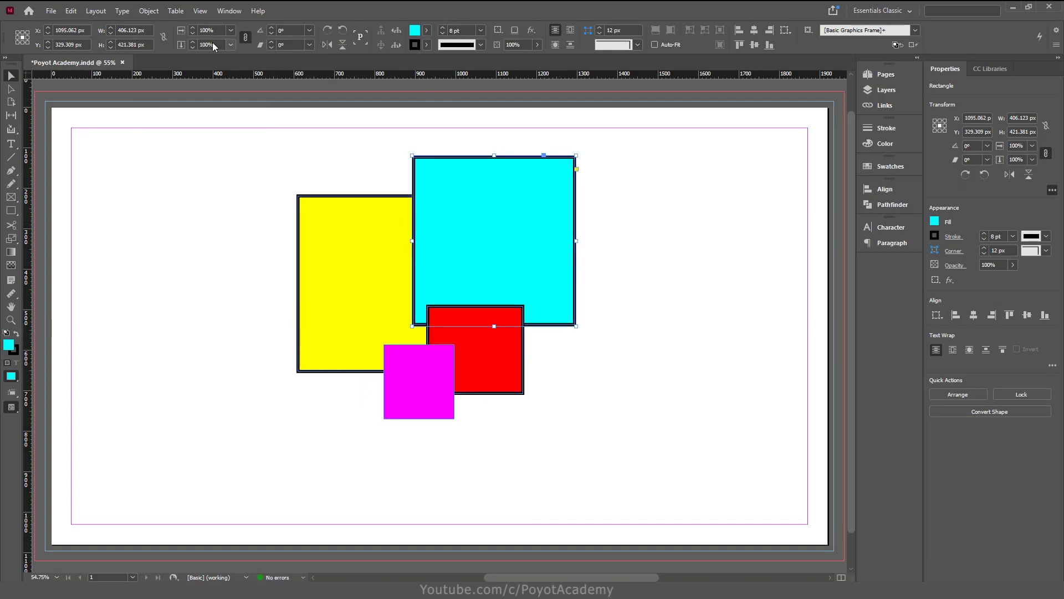
- Try bringing the cyan rectangle forward one level and moving it over the red one, and undo these changes
{"action": "left_click", "coordinate": [148, 11]}
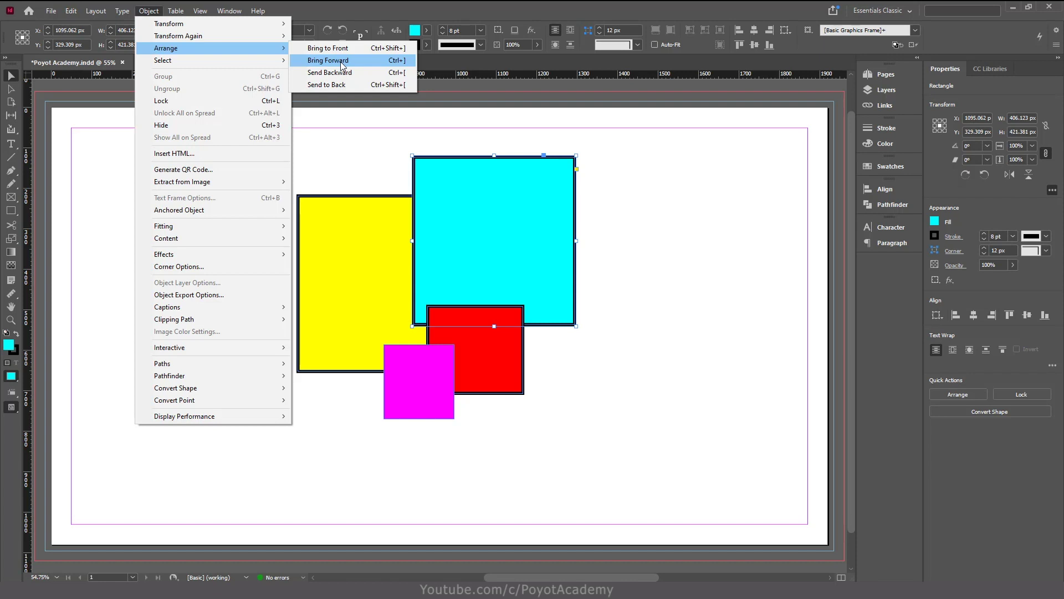
{"action": "left_click", "coordinate": [342, 61]}
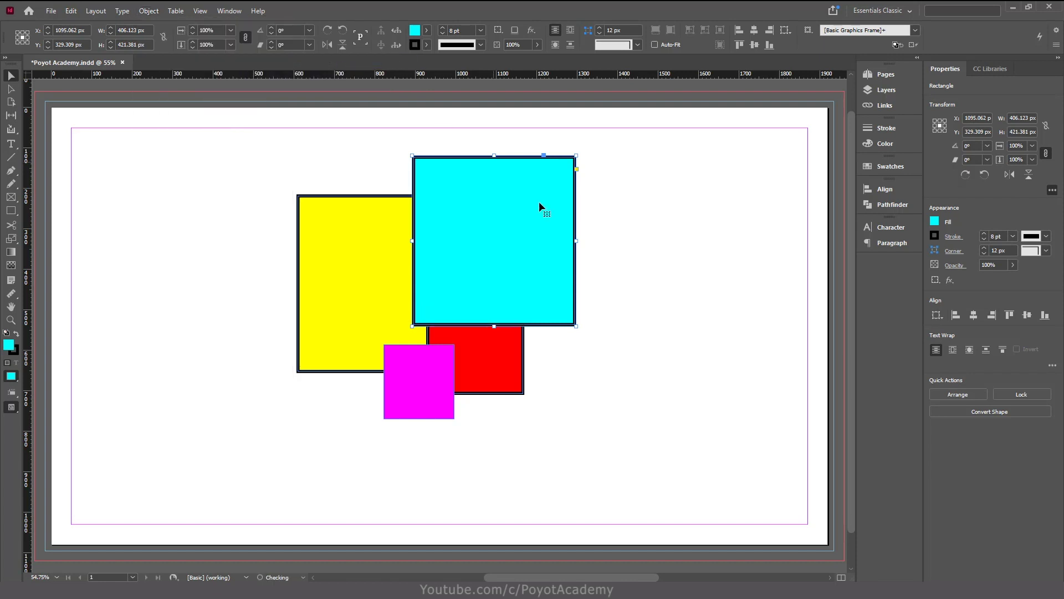
{"action": "left_click_drag", "start_coordinate": [519, 265], "coordinate": [501, 310]}
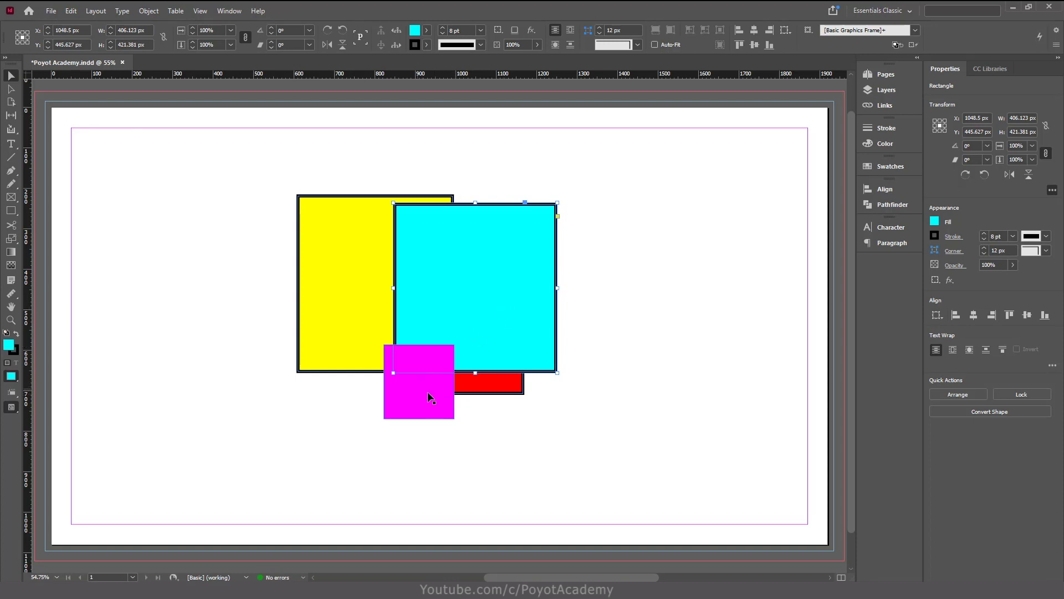
{"action": "left_click_drag", "start_coordinate": [483, 314], "coordinate": [495, 260]}
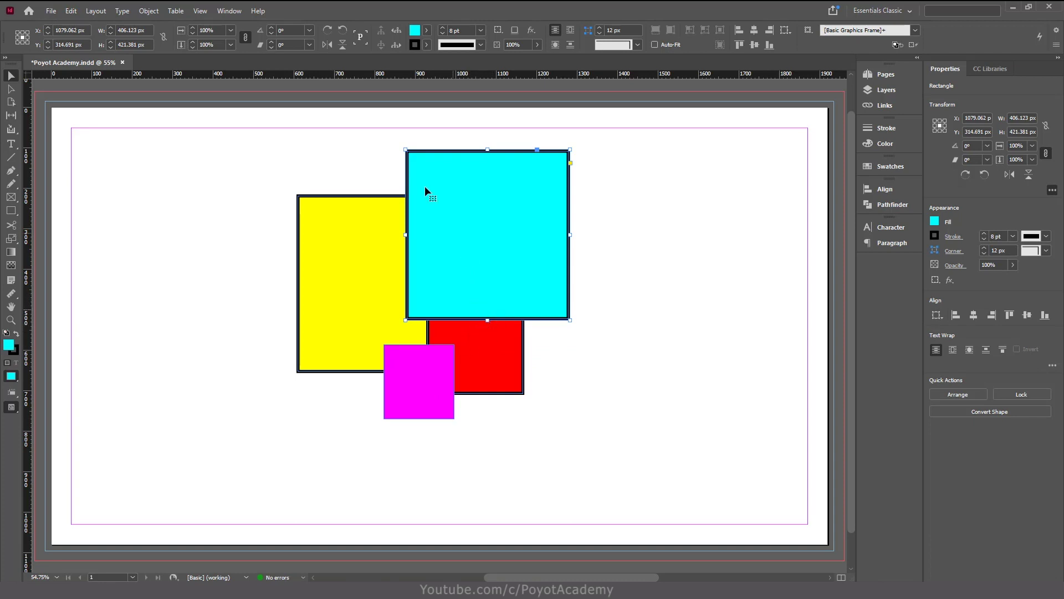
{"action": "key", "text": "ctrl+z"}
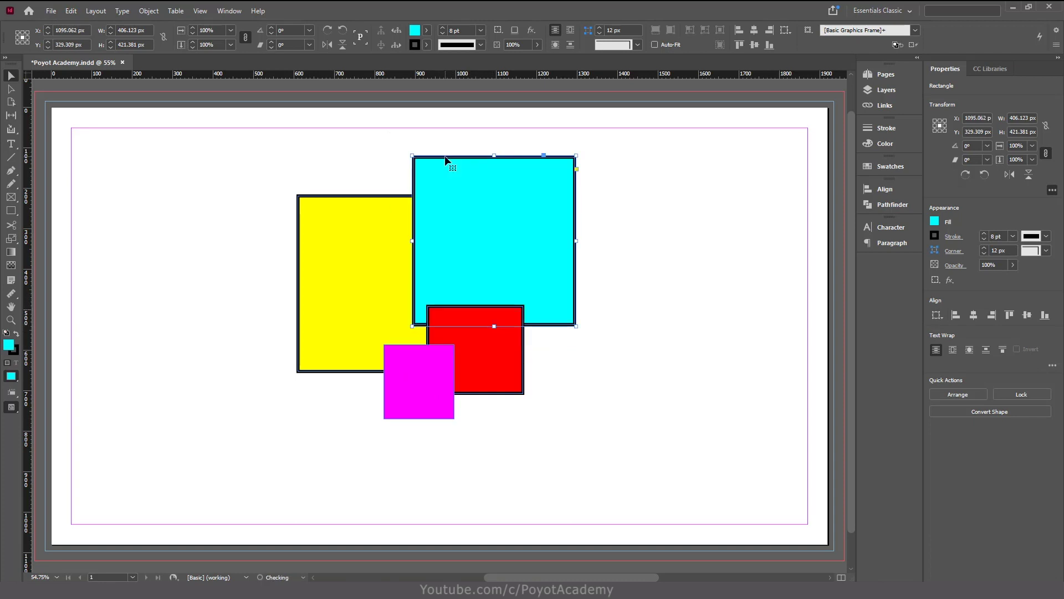
- Send the cyan rectangle backward one level, behind the yellow rectangle
{"action": "left_click", "coordinate": [151, 11]}
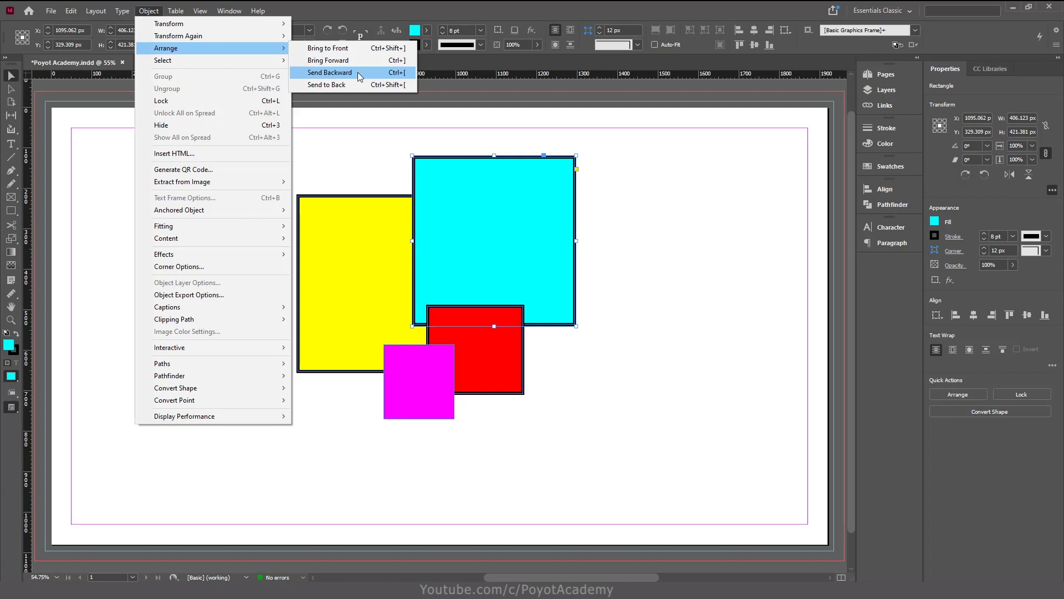
{"action": "left_click", "coordinate": [358, 72]}
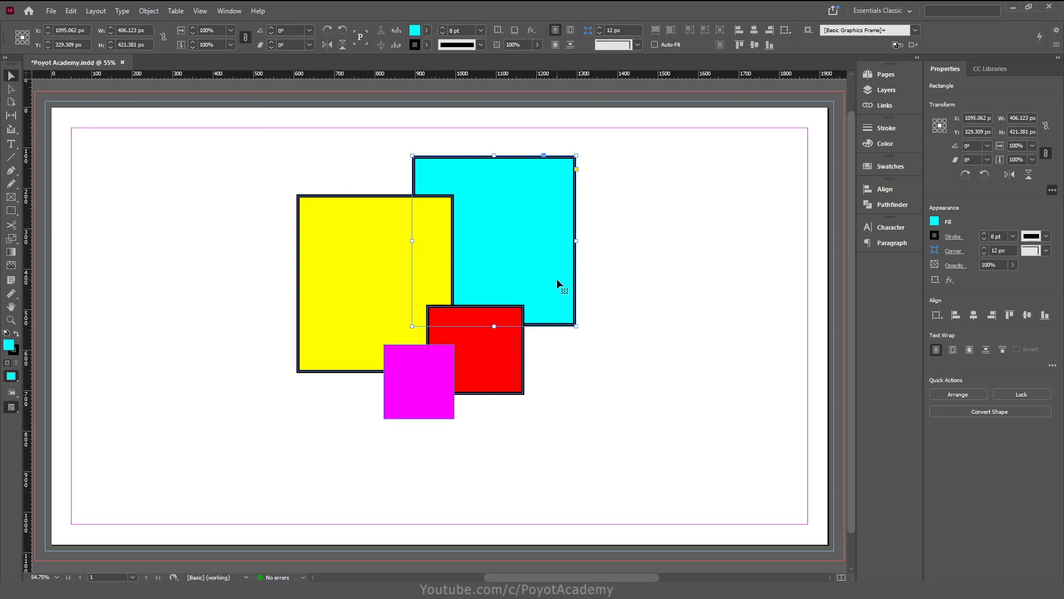
{"action": "right_click", "coordinate": [530, 235]}
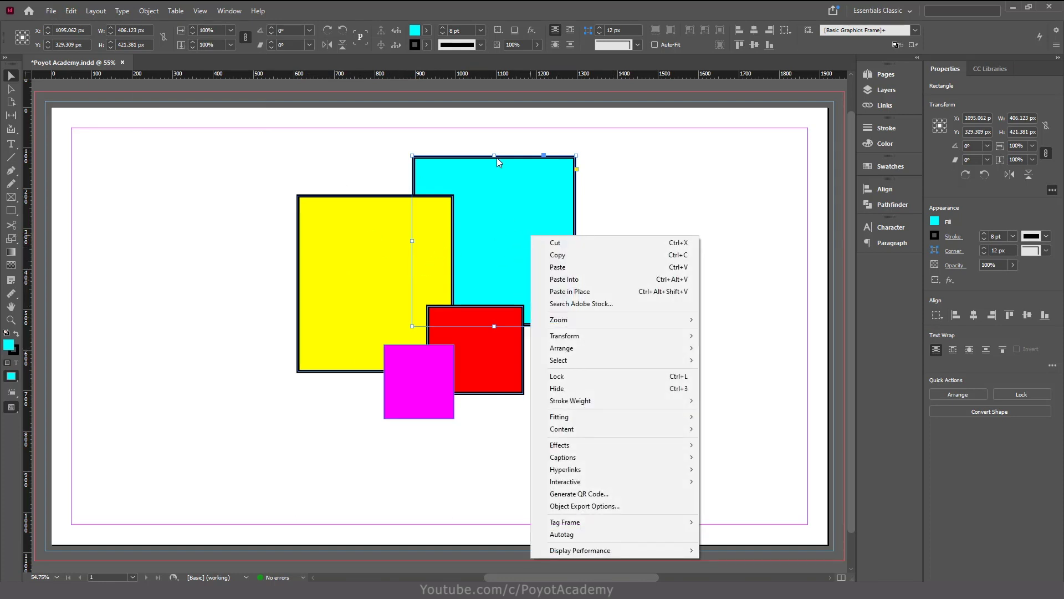
{"action": "key", "text": "Escape"}
{"action": "left_click", "coordinate": [153, 11]}
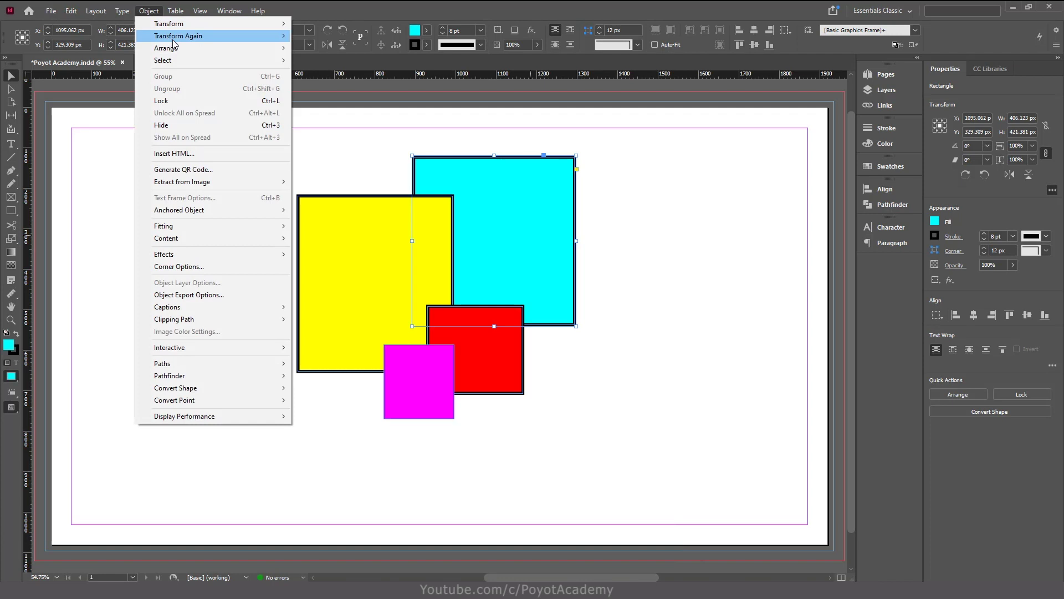
{"action": "mouse_move", "coordinate": [173, 40]}
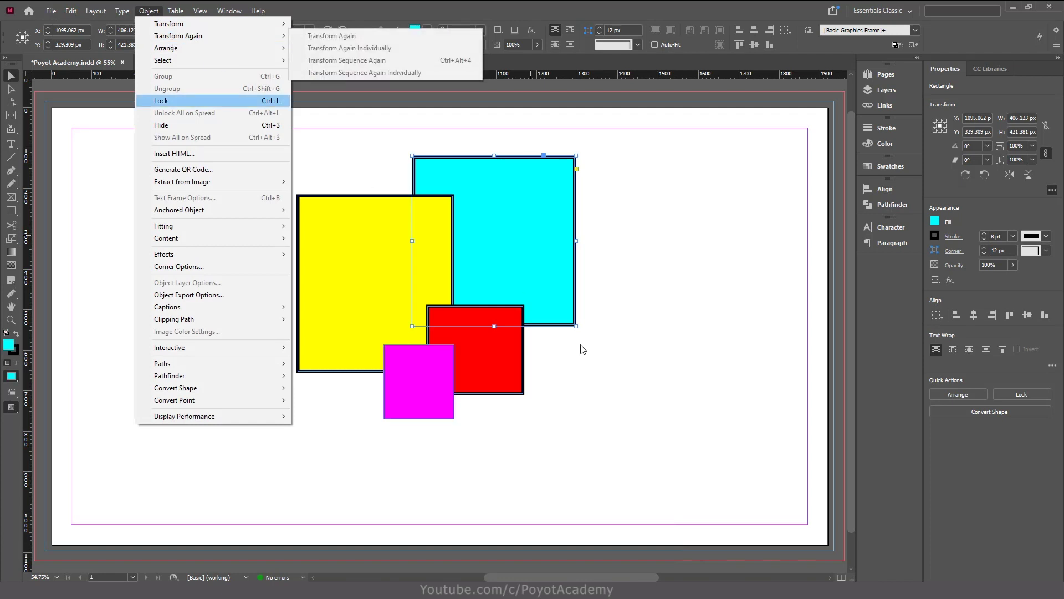
- Send the magenta rectangle backward one level behind the red one, and move it up to about X 989, Y 527 px
{"action": "left_click", "coordinate": [422, 377]}
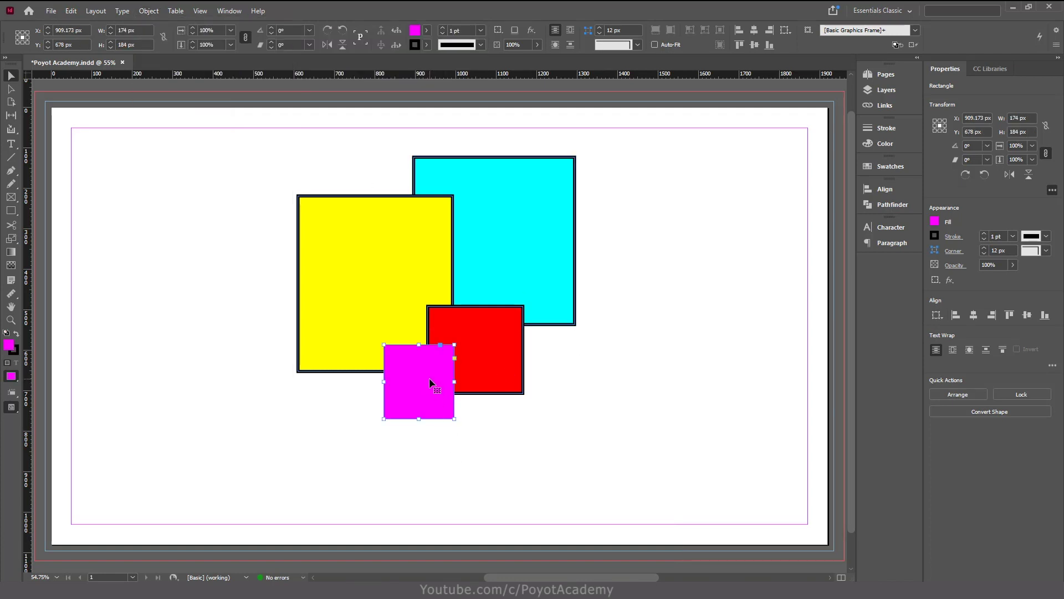
{"action": "left_click", "coordinate": [148, 12]}
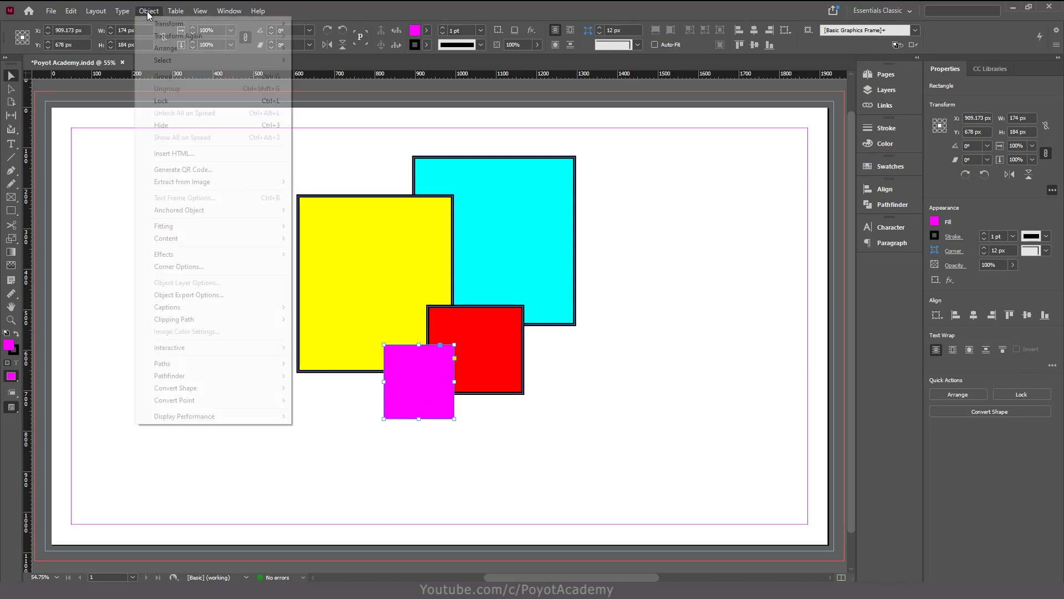
{"action": "mouse_move", "coordinate": [228, 50]}
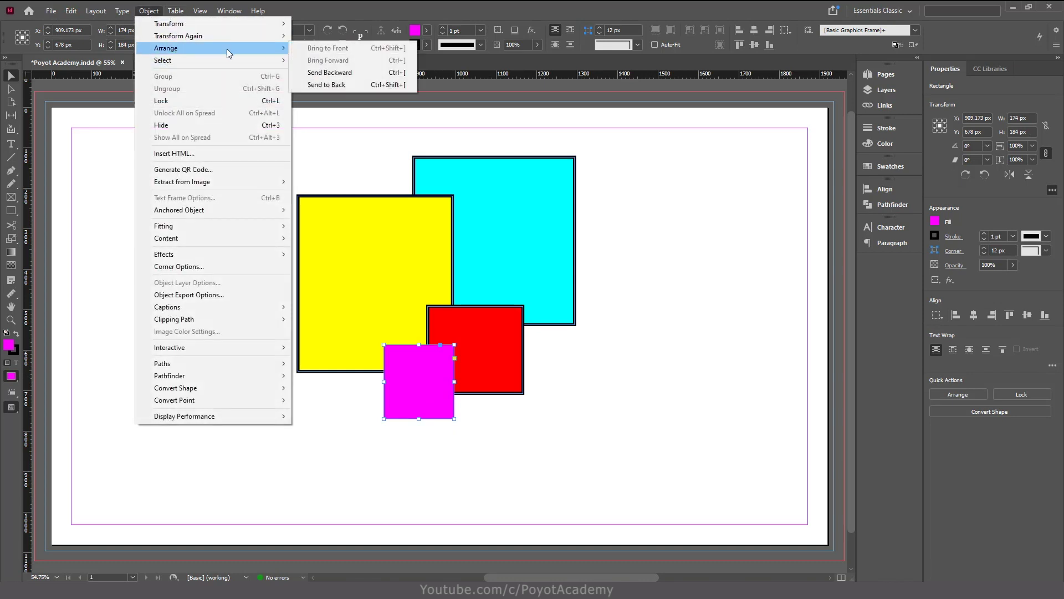
{"action": "left_click", "coordinate": [347, 76]}
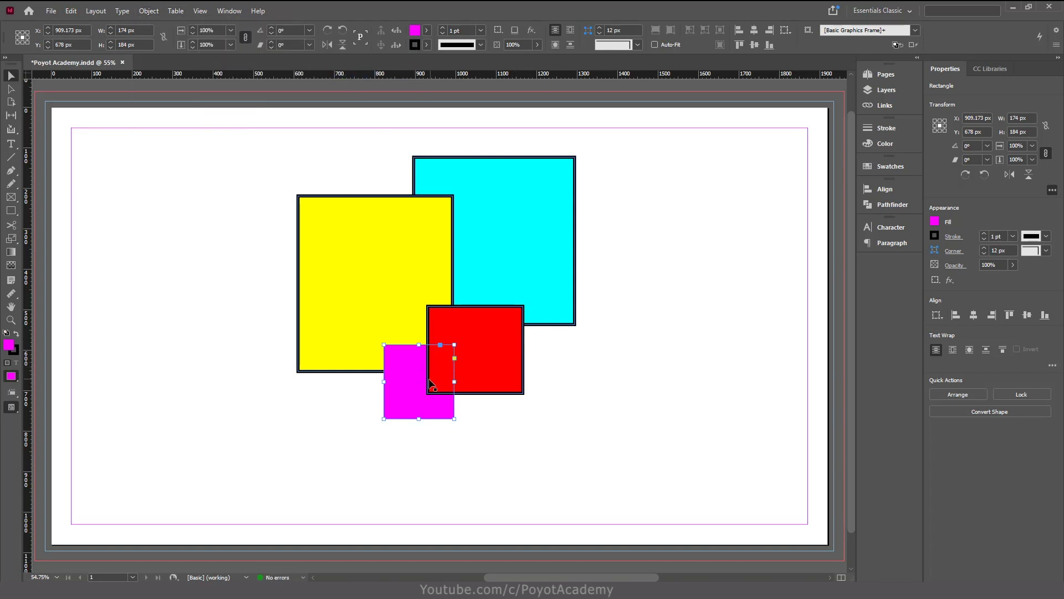
{"action": "left_click_drag", "start_coordinate": [412, 382], "coordinate": [445, 321]}
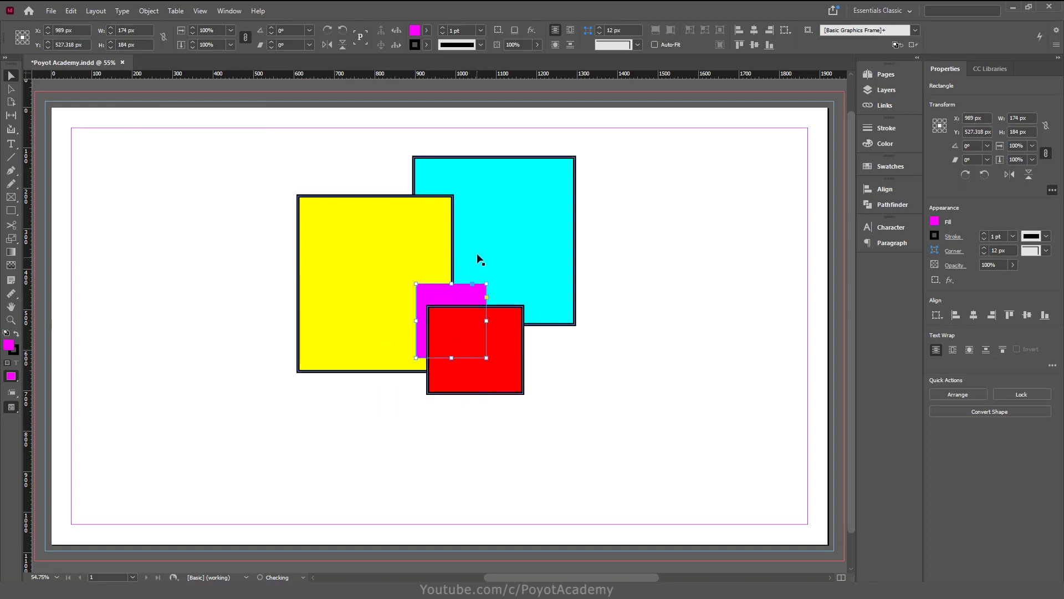
- Send the magenta rectangle backward one more level behind the yellow one, and reverse that change
{"action": "left_click", "coordinate": [148, 12]}
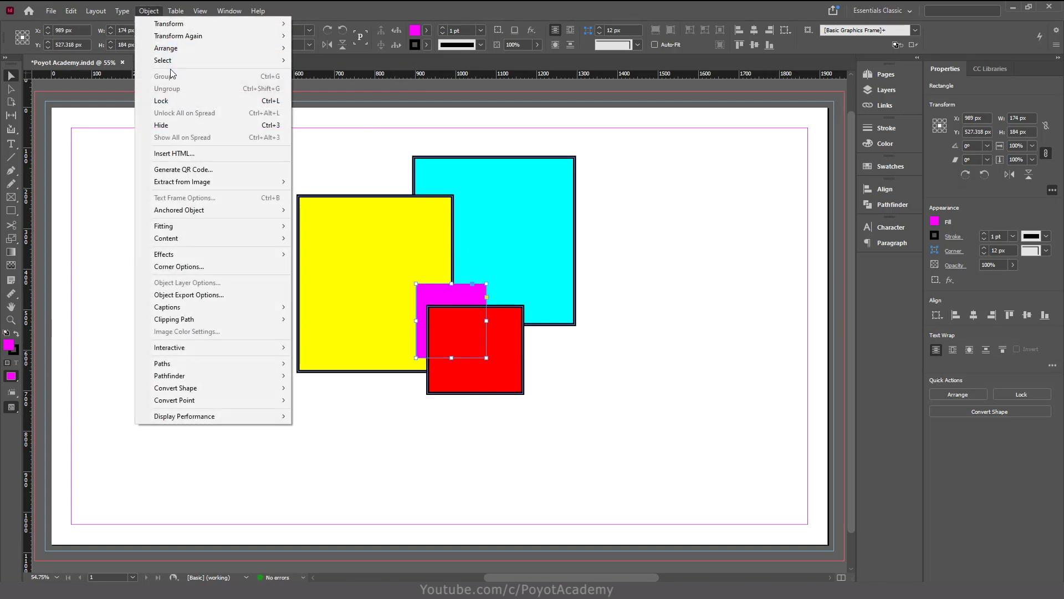
{"action": "mouse_move", "coordinate": [203, 48]}
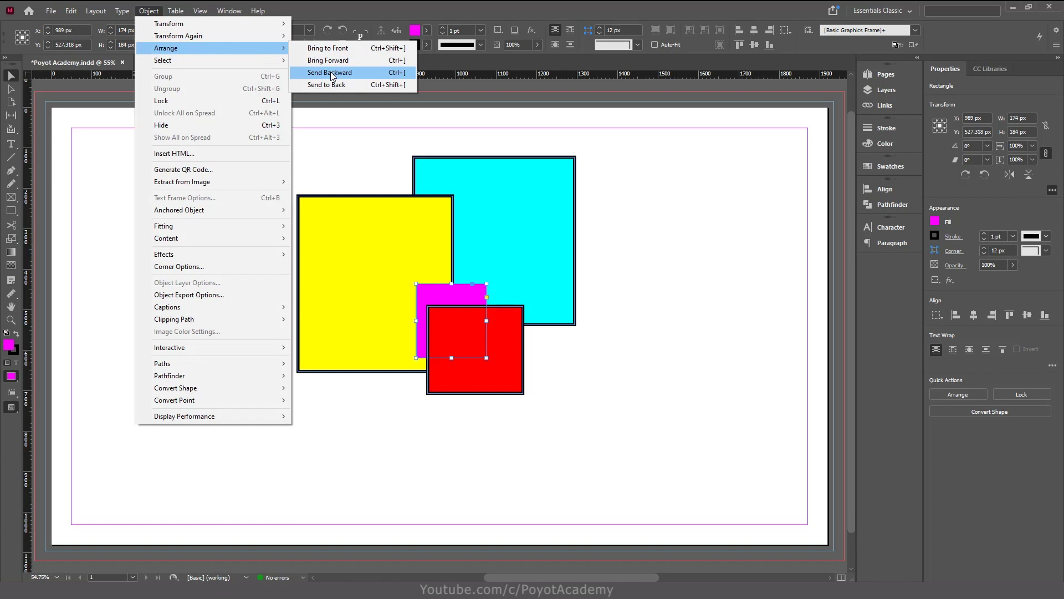
{"action": "left_click", "coordinate": [330, 72]}
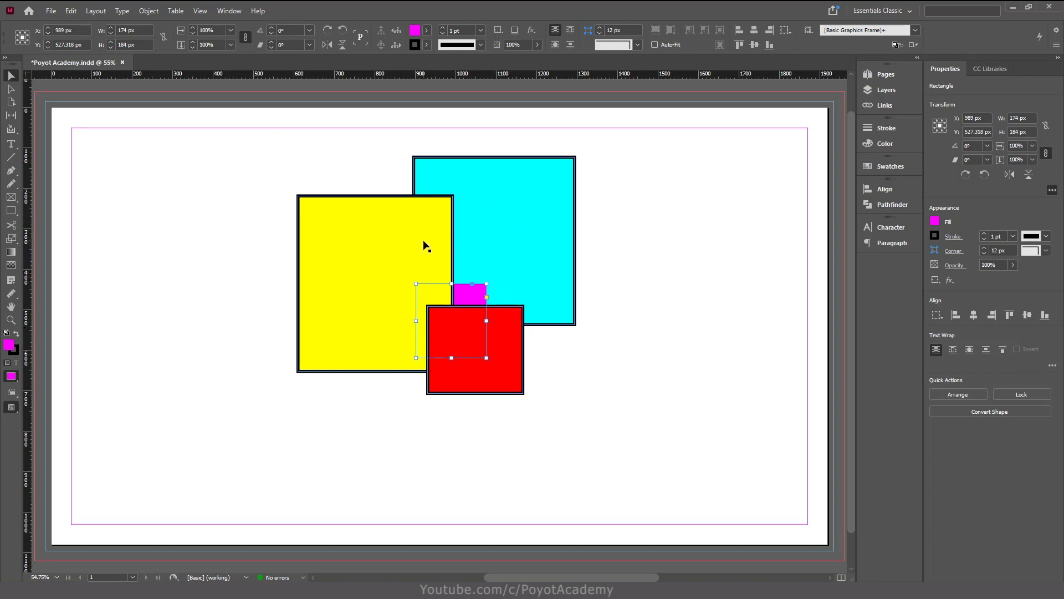
{"action": "key", "text": "ctrl+bracketright"}
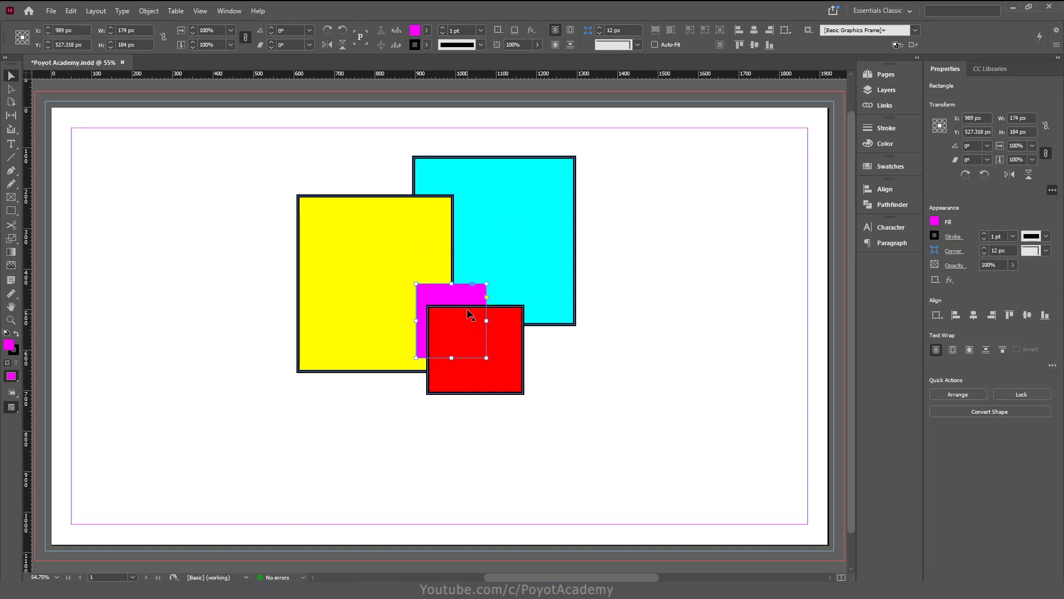
- Send the magenta rectangle to the back, move it to about X 861, Y 237 px, and clear the selection
{"action": "left_click", "coordinate": [151, 11]}
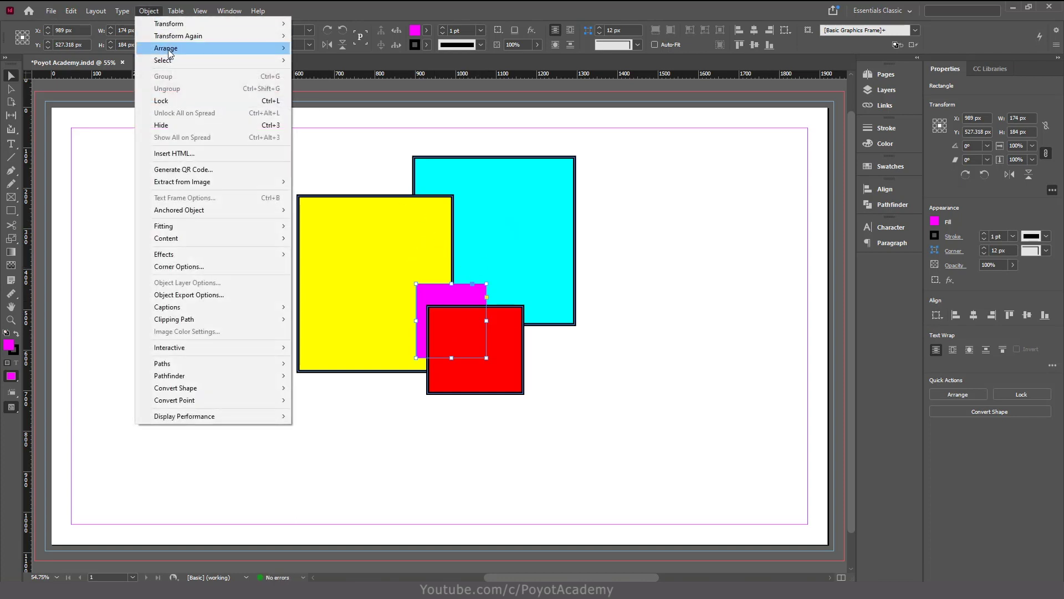
{"action": "mouse_move", "coordinate": [219, 48]}
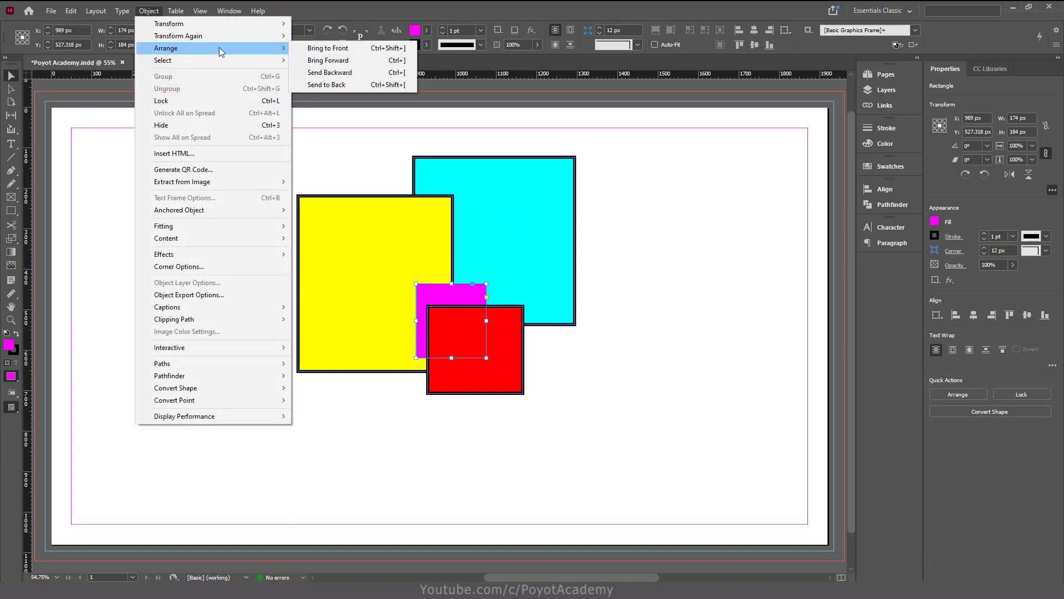
{"action": "left_click", "coordinate": [341, 85]}
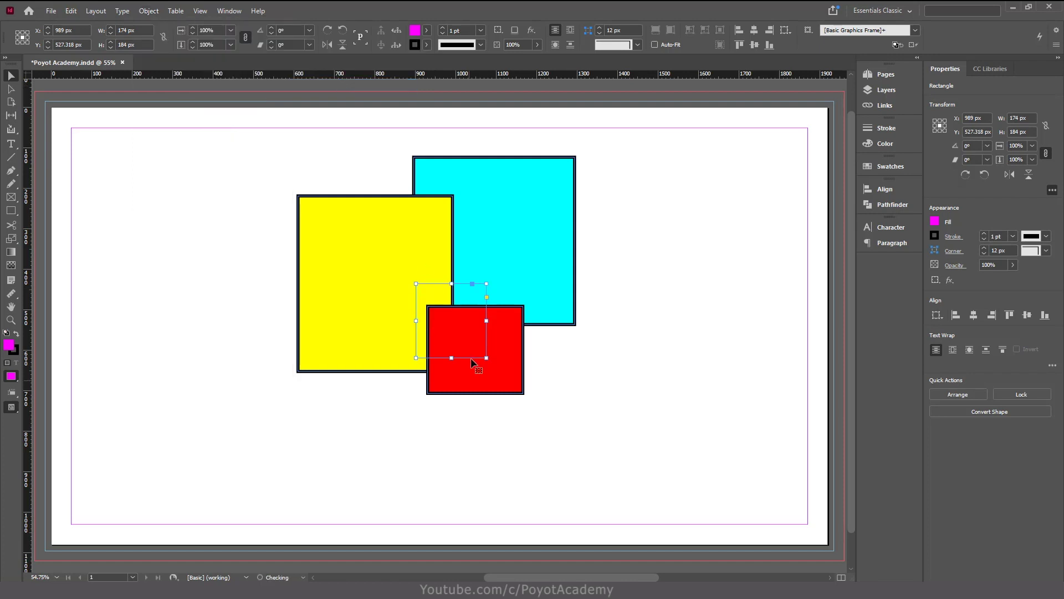
{"action": "left_click_drag", "start_coordinate": [463, 298], "coordinate": [411, 180]}
{"action": "left_click", "coordinate": [655, 343]}
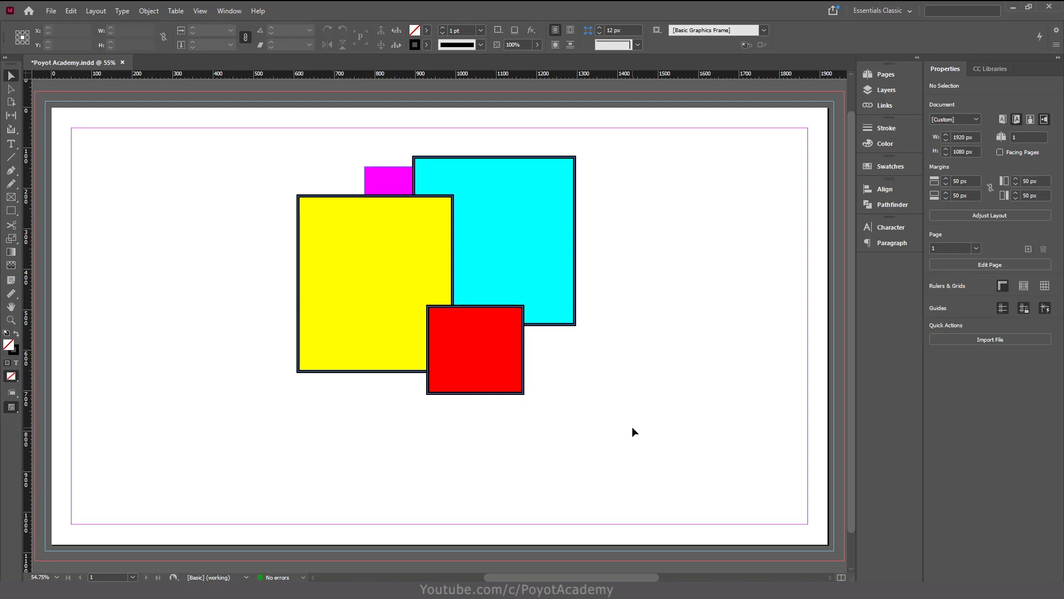
{"action": "left_click", "coordinate": [535, 255]}
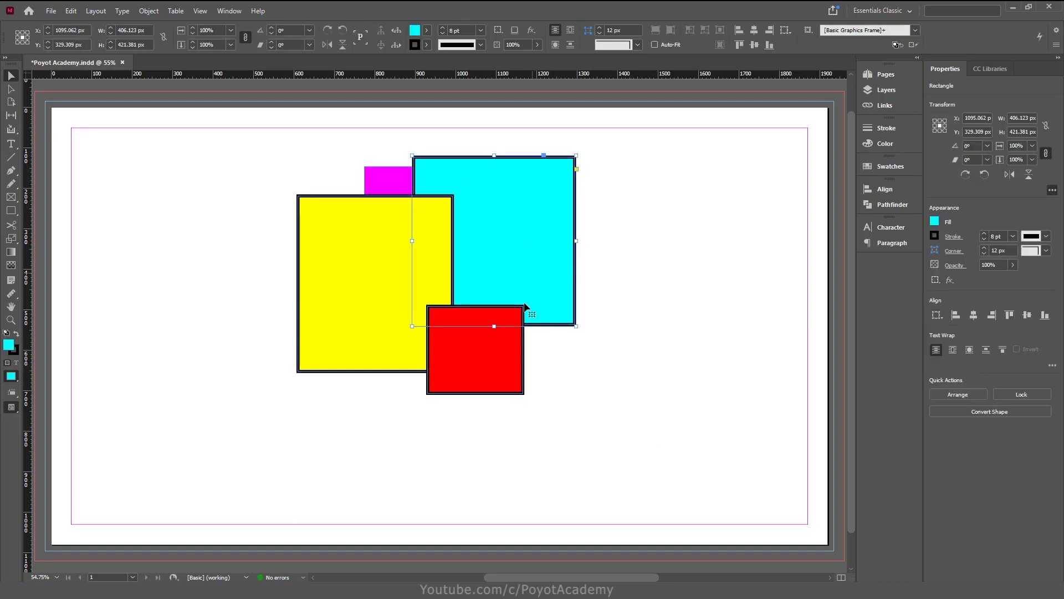
{"action": "right_click", "coordinate": [514, 247]}
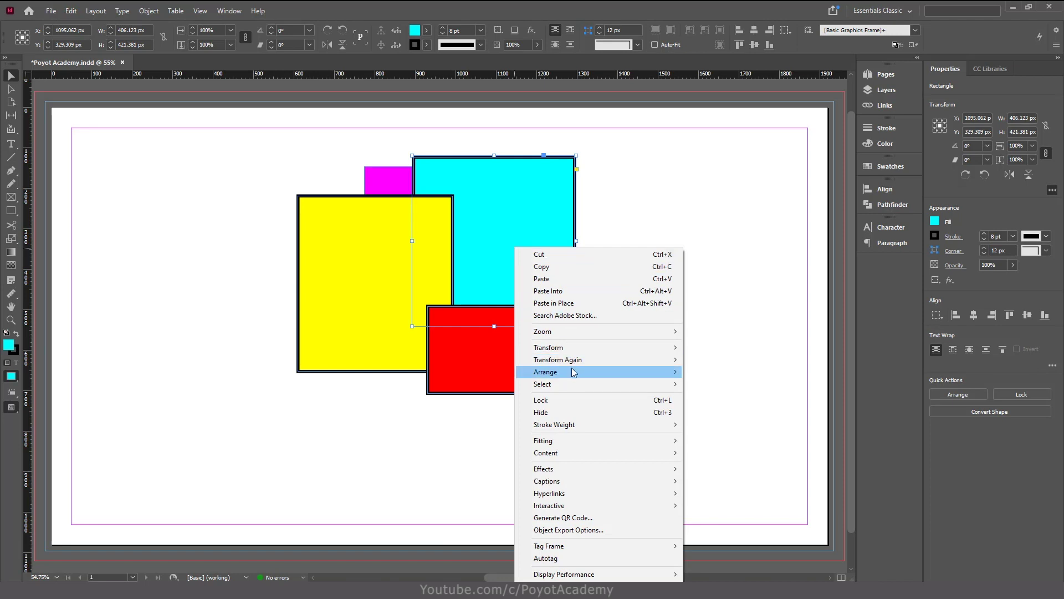
{"action": "mouse_move", "coordinate": [572, 369]}
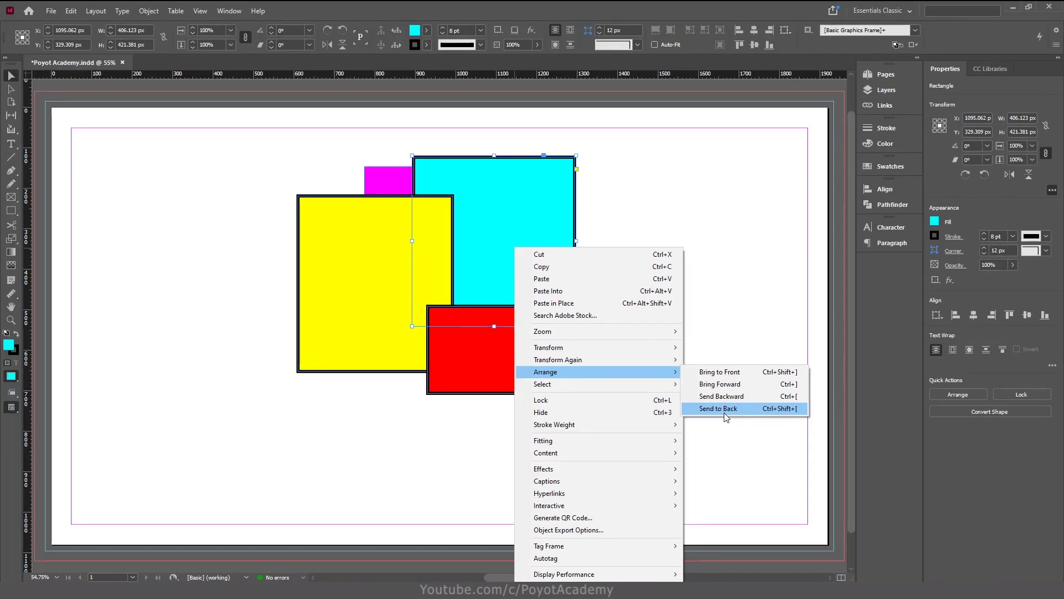
{"action": "left_click", "coordinate": [635, 9]}
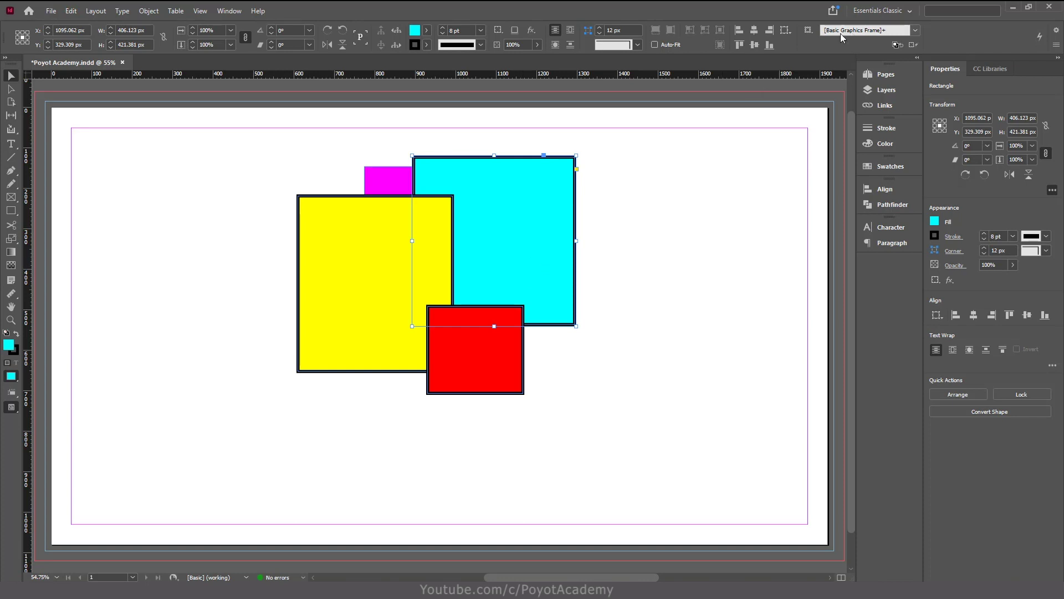
- Display the document's layers and highlight the topmost rectangle listed in Layer 1
{"action": "left_click", "coordinate": [886, 90]}
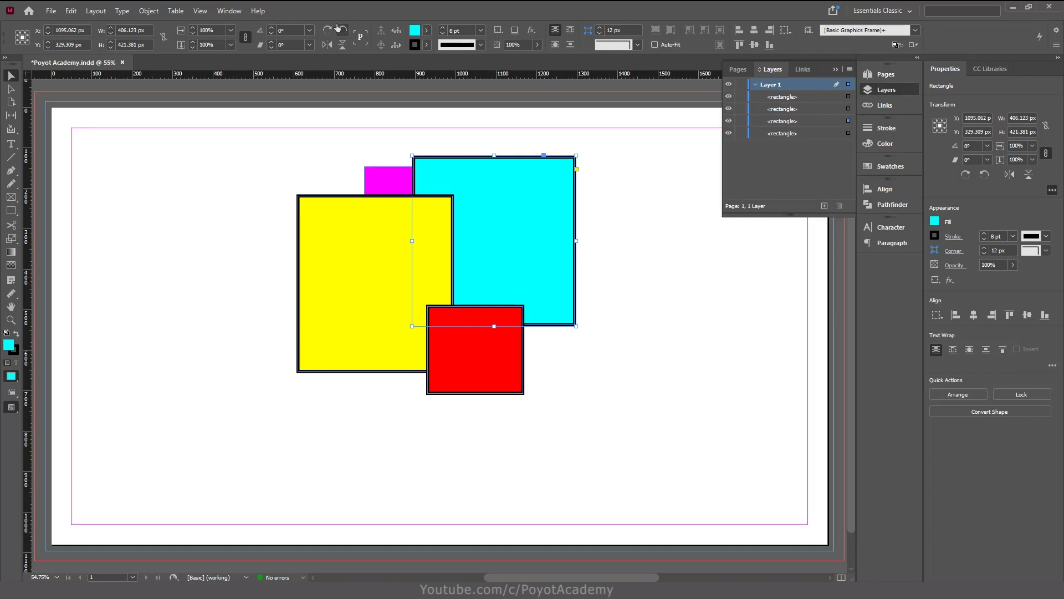
{"action": "left_click", "coordinate": [223, 12]}
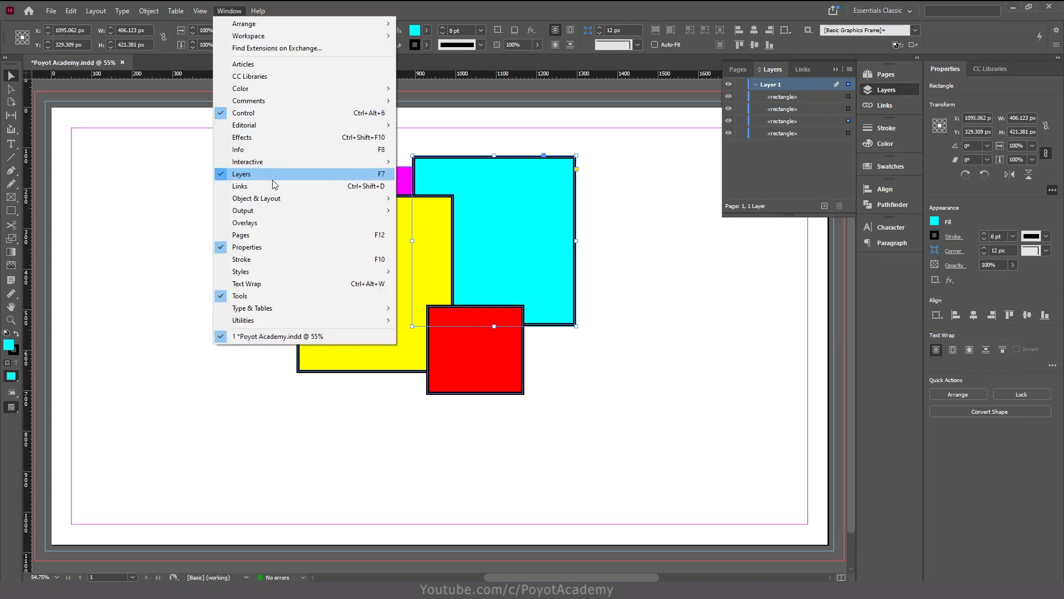
{"action": "left_click", "coordinate": [894, 91]}
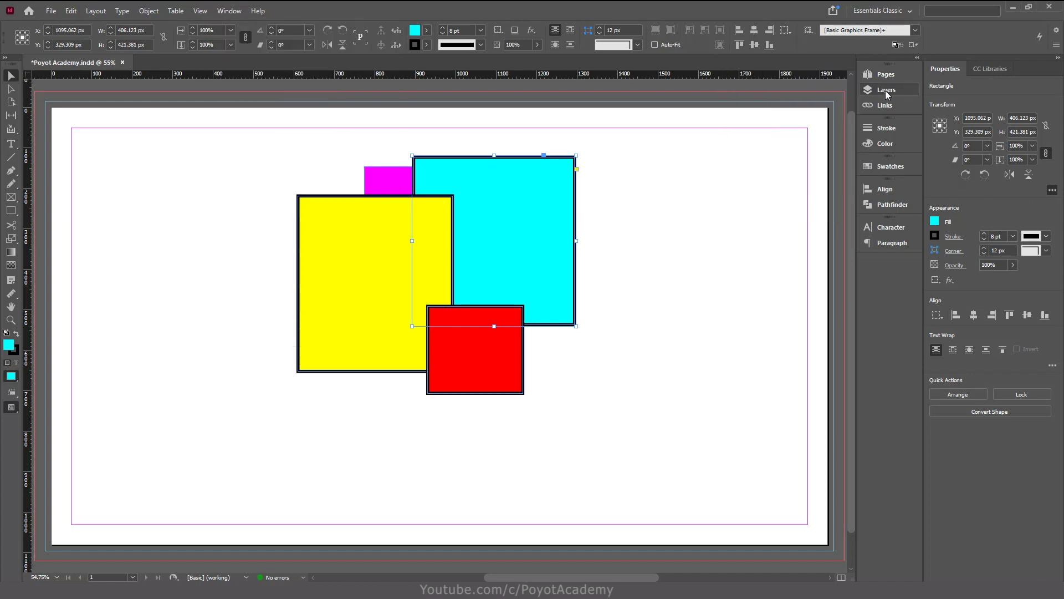
{"action": "left_click", "coordinate": [887, 93]}
{"action": "left_click", "coordinate": [793, 99]}
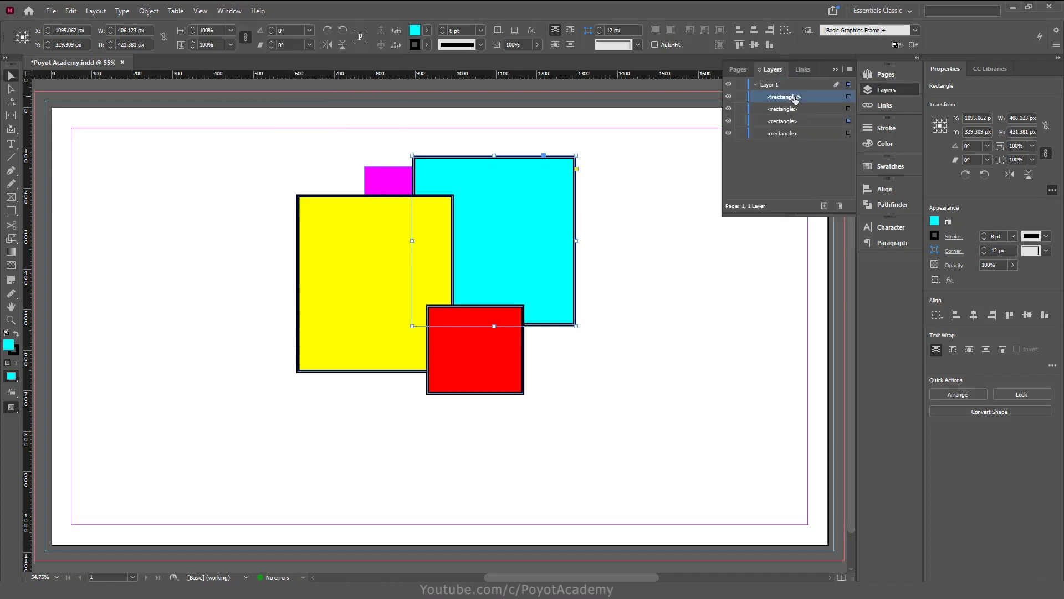
- Hide and reshow the top three rectangles of Layer 1 one at a time
{"action": "left_click", "coordinate": [729, 97]}
{"action": "left_click", "coordinate": [729, 97]}
{"action": "left_click", "coordinate": [729, 109]}
{"action": "left_click", "coordinate": [730, 109]}
{"action": "left_click", "coordinate": [729, 120]}
{"action": "left_click", "coordinate": [729, 121]}
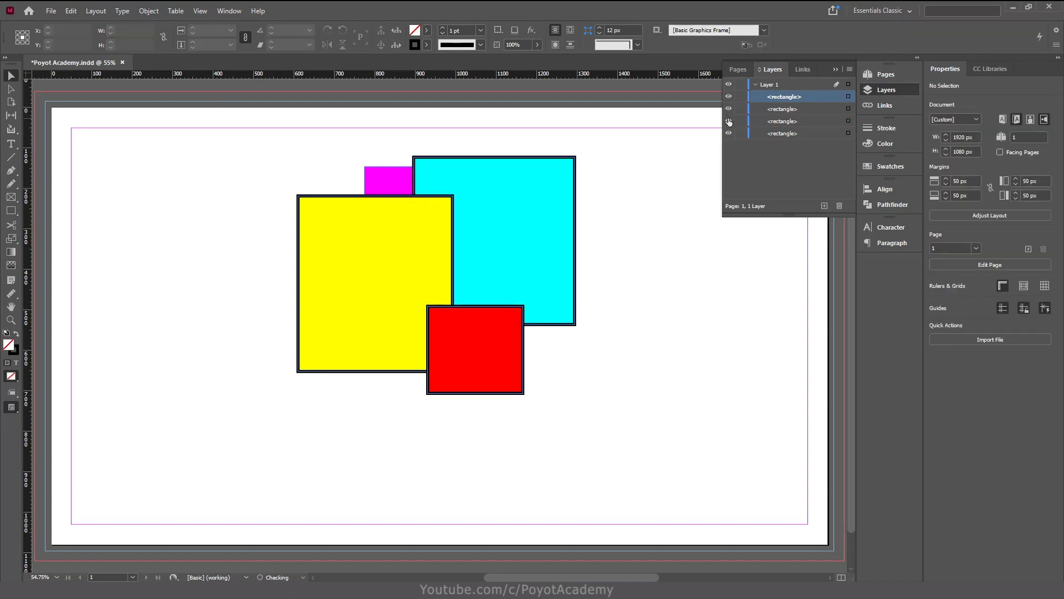
- Select the yellow, cyan and magenta rectangles in turn to identify their entries in Layer 1
{"action": "left_click", "coordinate": [433, 239]}
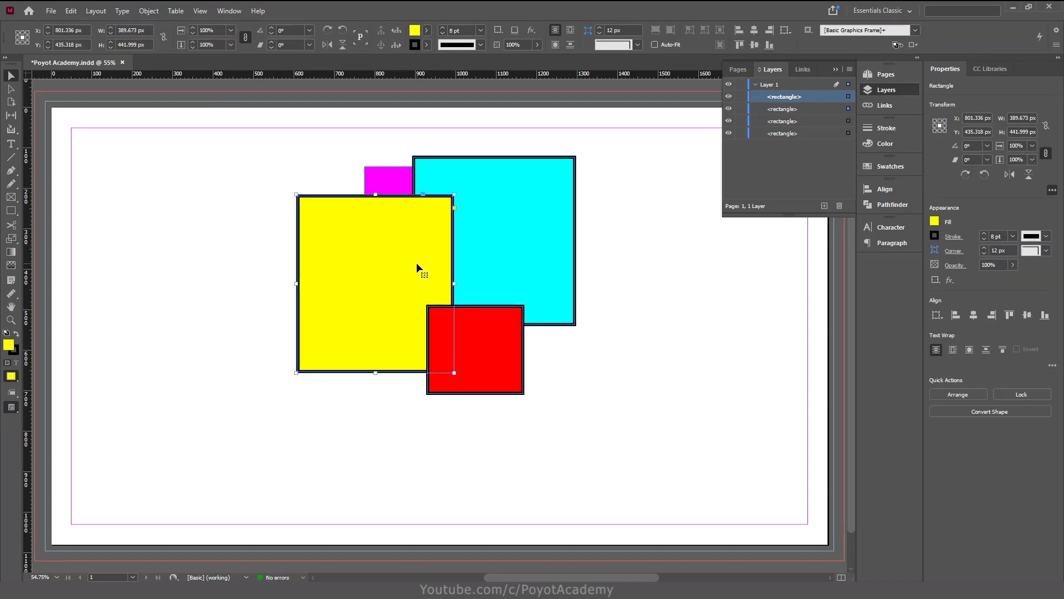
{"action": "left_click", "coordinate": [492, 262]}
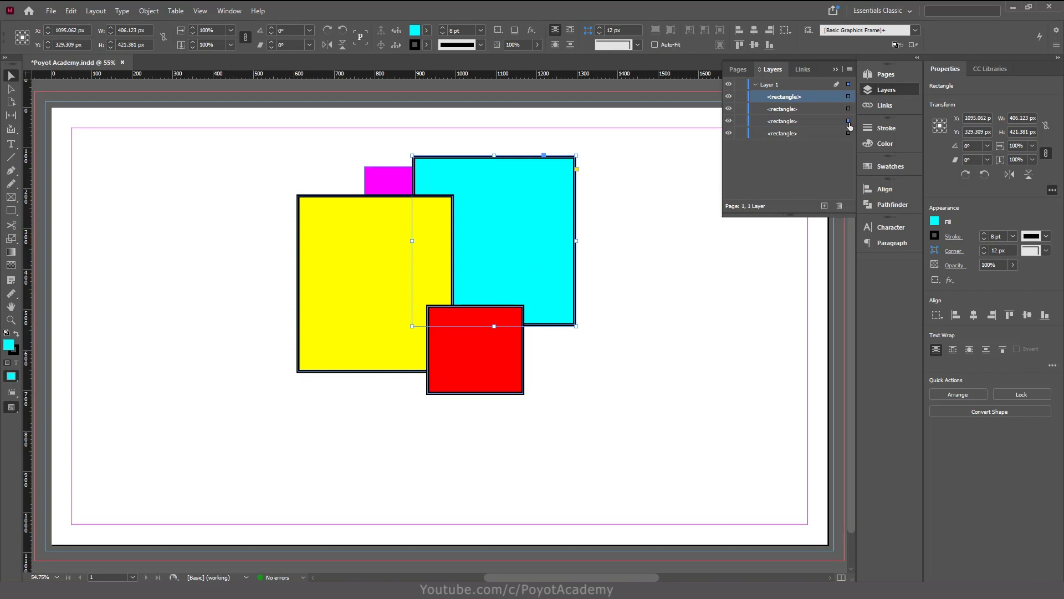
{"action": "left_click", "coordinate": [386, 184]}
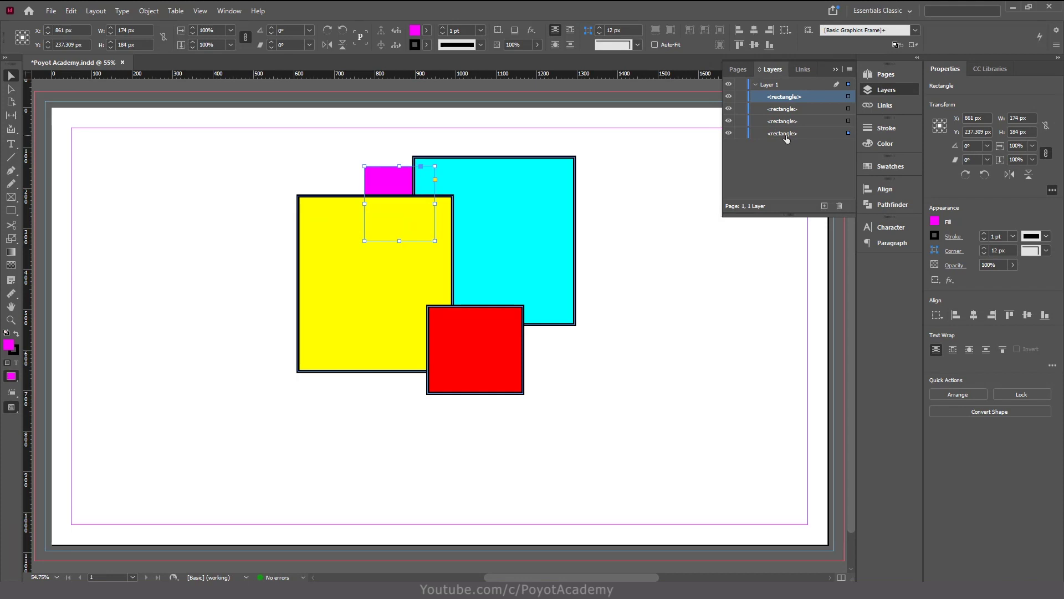
- Raise the magenta rectangle to second place in Layer 1's object order, and return it to the bottom
{"action": "left_click", "coordinate": [701, 137]}
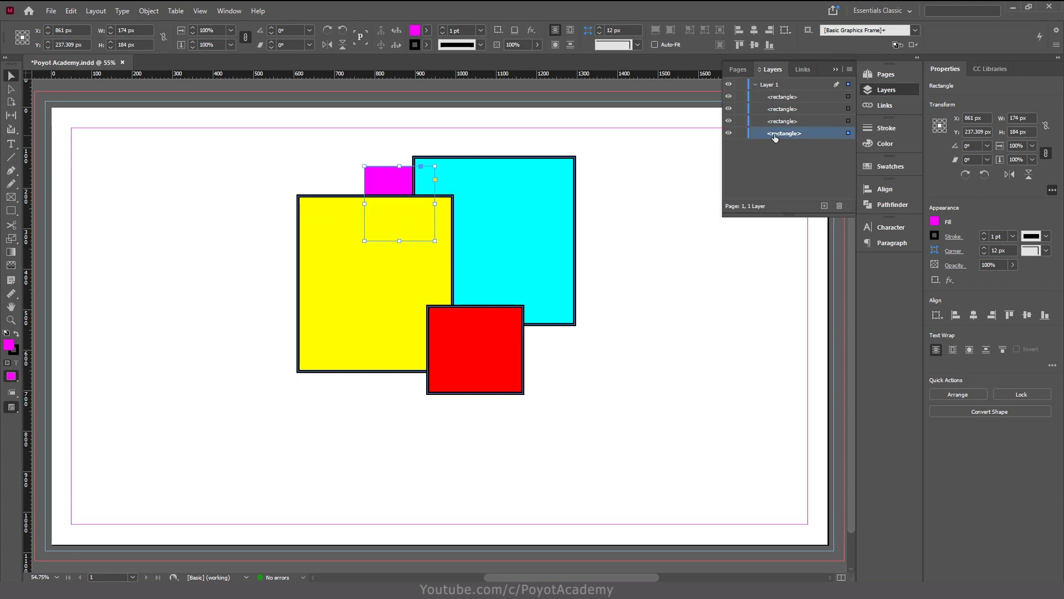
{"action": "left_click_drag", "start_coordinate": [784, 138], "coordinate": [785, 123]}
{"action": "left_click_drag", "start_coordinate": [785, 115], "coordinate": [785, 105]}
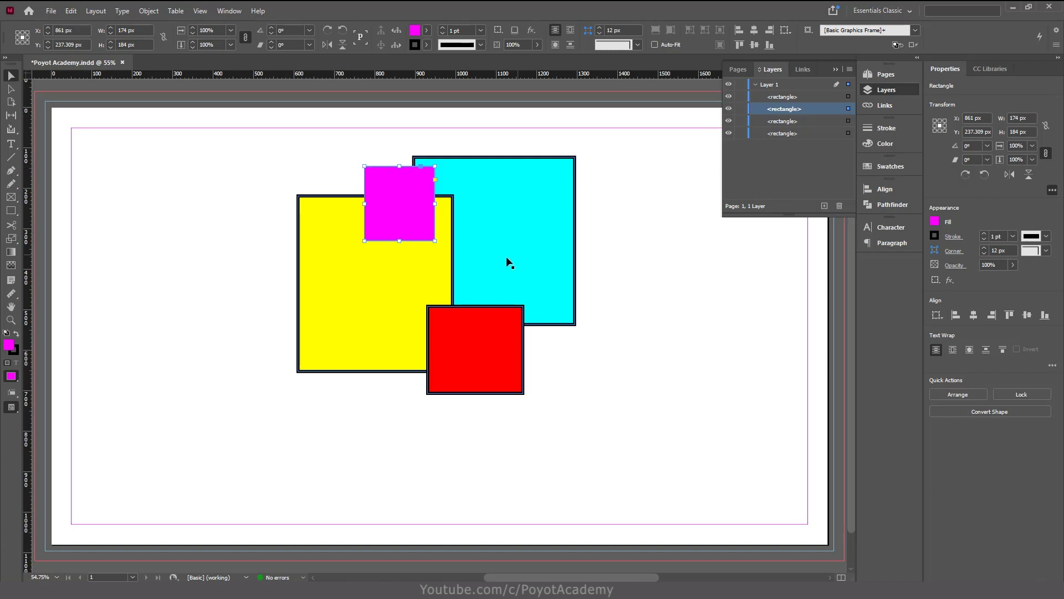
{"action": "left_click_drag", "start_coordinate": [788, 110], "coordinate": [791, 142]}
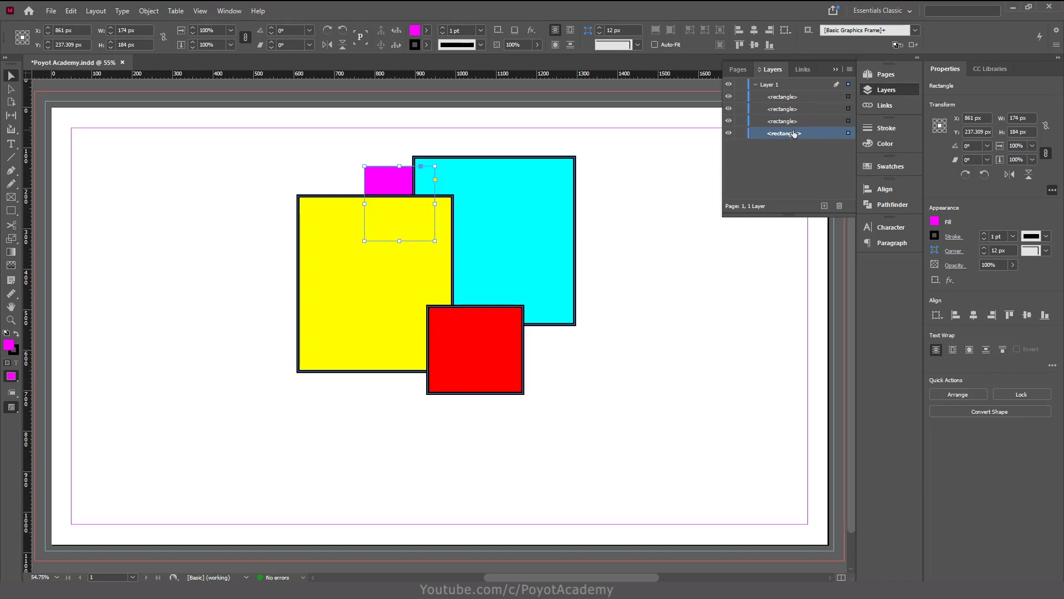
{"action": "left_click", "coordinate": [886, 90]}
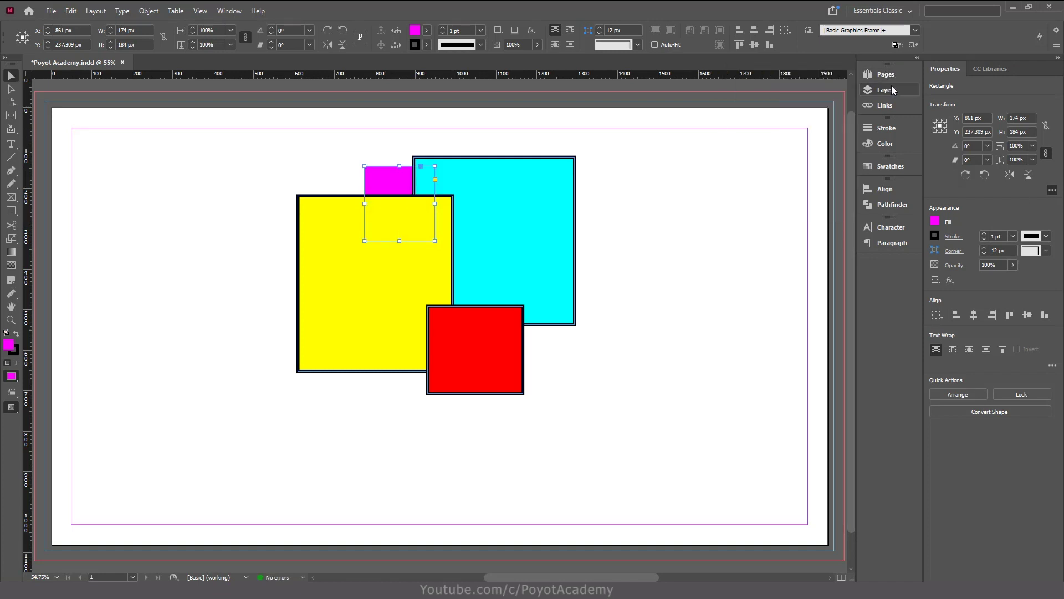